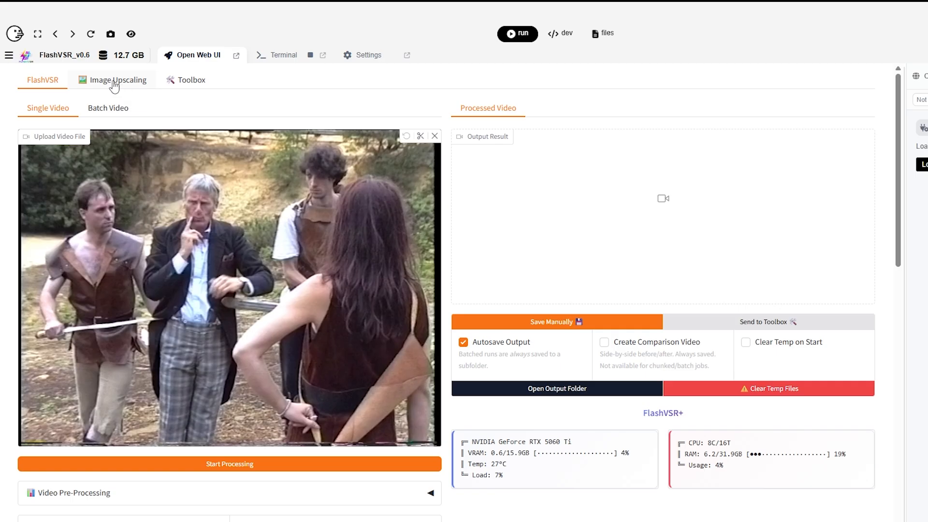
Step: Look through the Toolbox, Image Upscaling and batch video pages, and return to single-video upscaling
{"action": "left_click", "coordinate": [193, 81]}
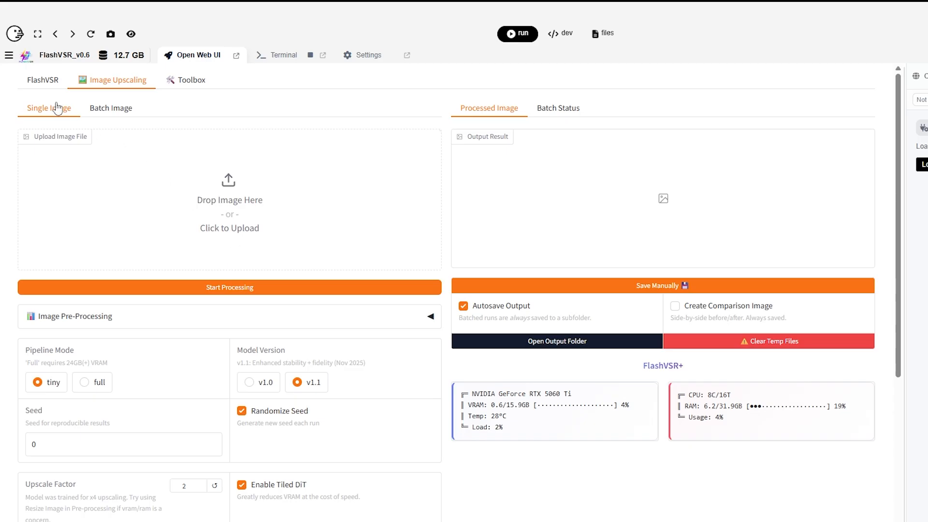
{"action": "left_click", "coordinate": [43, 81]}
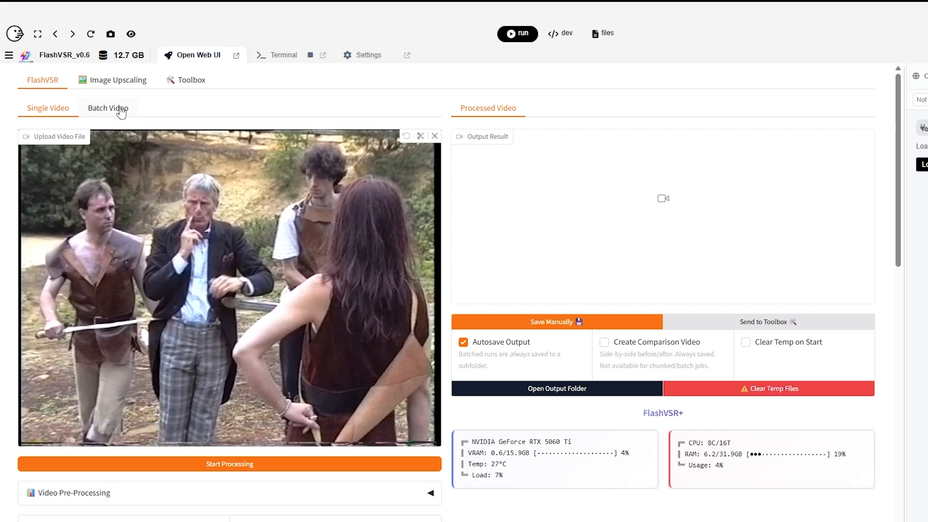
{"action": "left_click", "coordinate": [118, 108]}
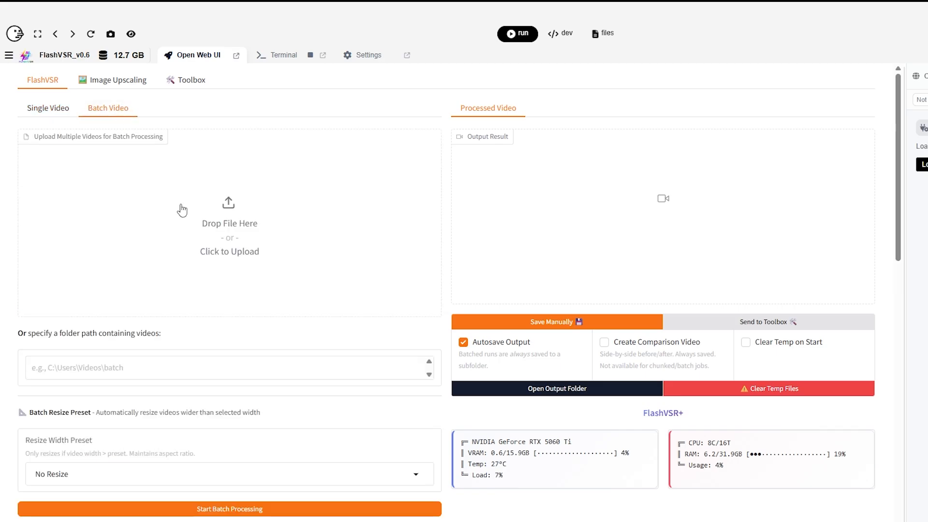
{"action": "left_click", "coordinate": [56, 116]}
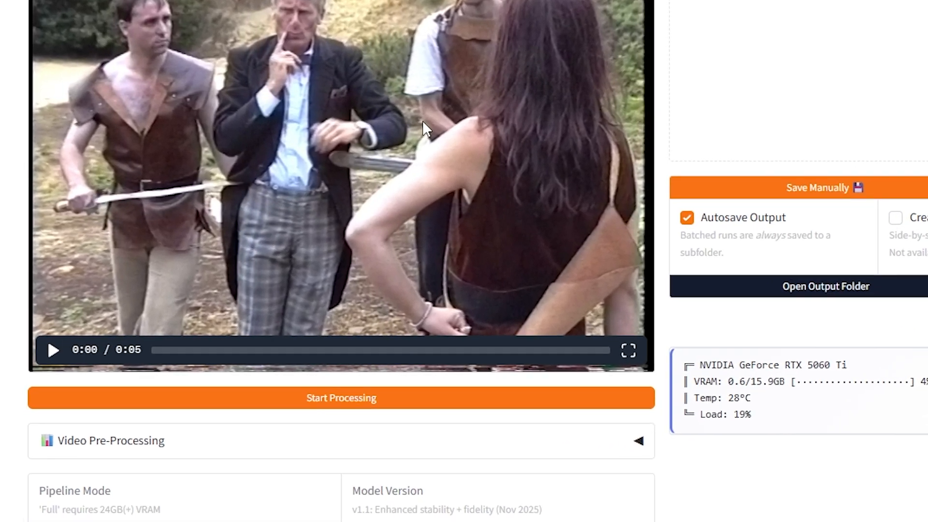
Step: Expand the video pre-processing section and examine the clip information and the resize options
{"action": "scroll", "coordinate": [329, 237], "scroll_direction": "down", "scroll_amount": 5}
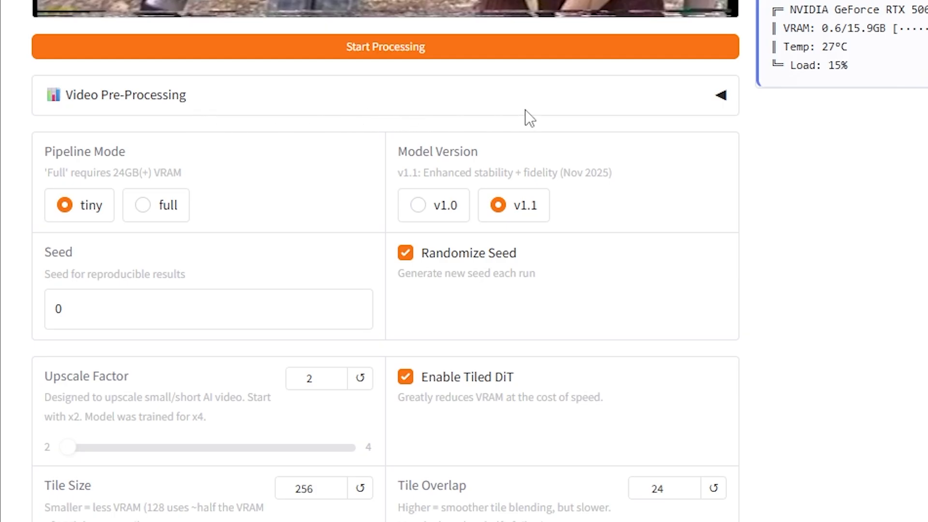
{"action": "scroll", "coordinate": [399, 192], "scroll_direction": "up", "scroll_amount": 2}
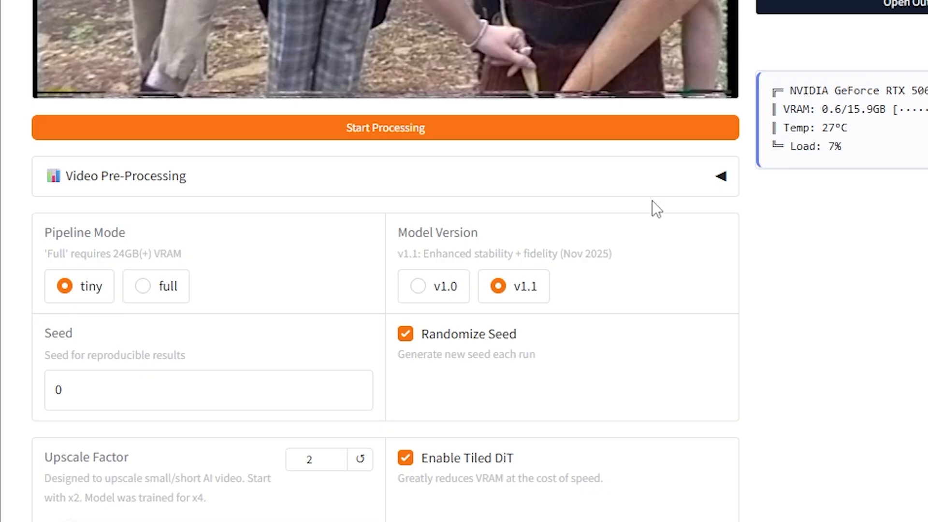
{"action": "left_click", "coordinate": [722, 179]}
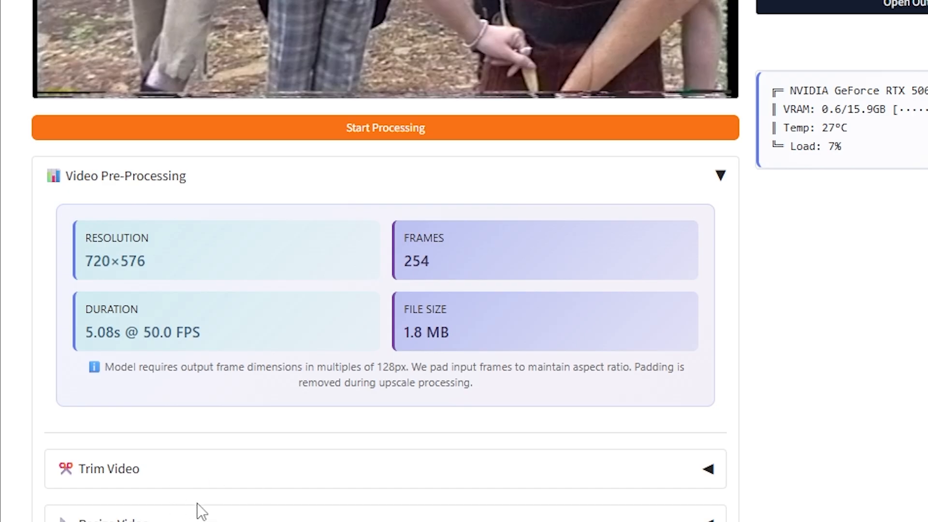
{"action": "left_click", "coordinate": [203, 520]}
{"action": "scroll", "coordinate": [138, 457], "scroll_direction": "down", "scroll_amount": 5}
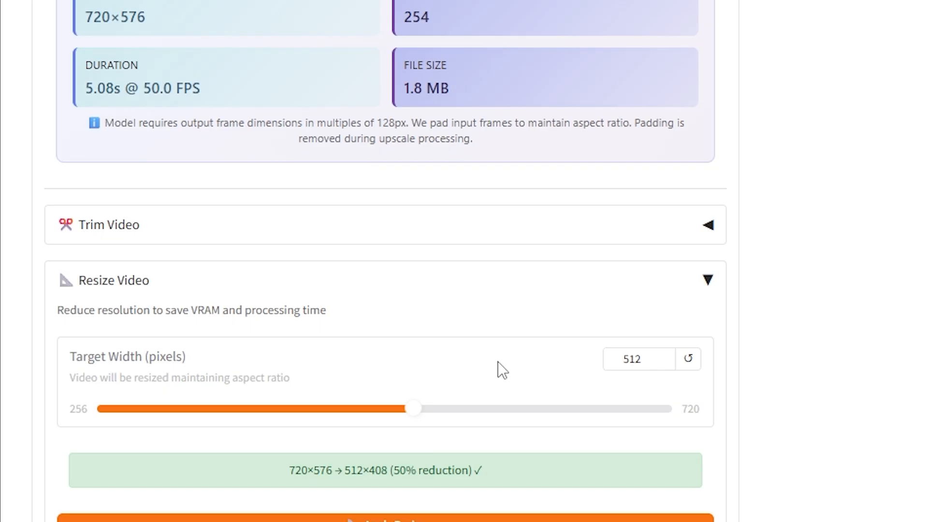
{"action": "scroll", "coordinate": [498, 362], "scroll_direction": "up", "scroll_amount": 7}
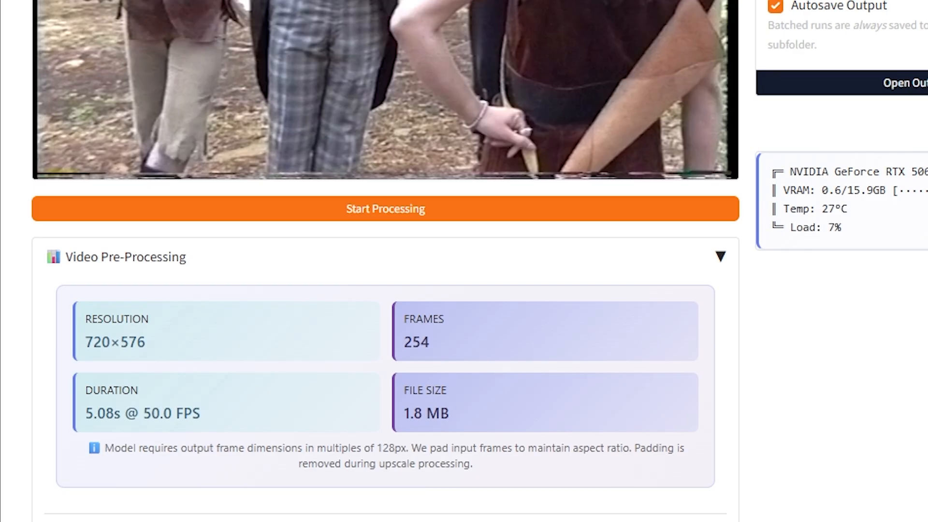
Step: Examine the options for trimming the video and collapse the pre-processing section
{"action": "scroll", "coordinate": [497, 367], "scroll_direction": "down", "scroll_amount": 2}
{"action": "scroll", "coordinate": [180, 427], "scroll_direction": "down", "scroll_amount": 3}
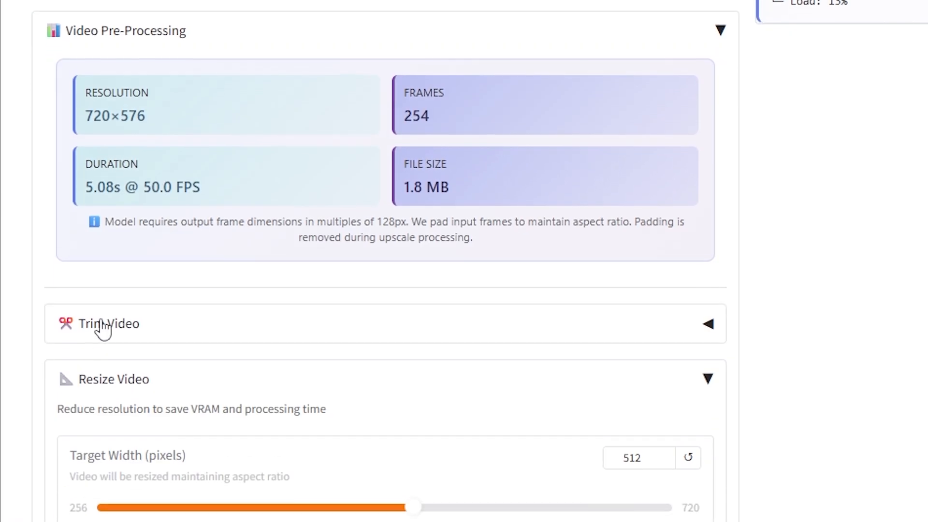
{"action": "left_click", "coordinate": [100, 328]}
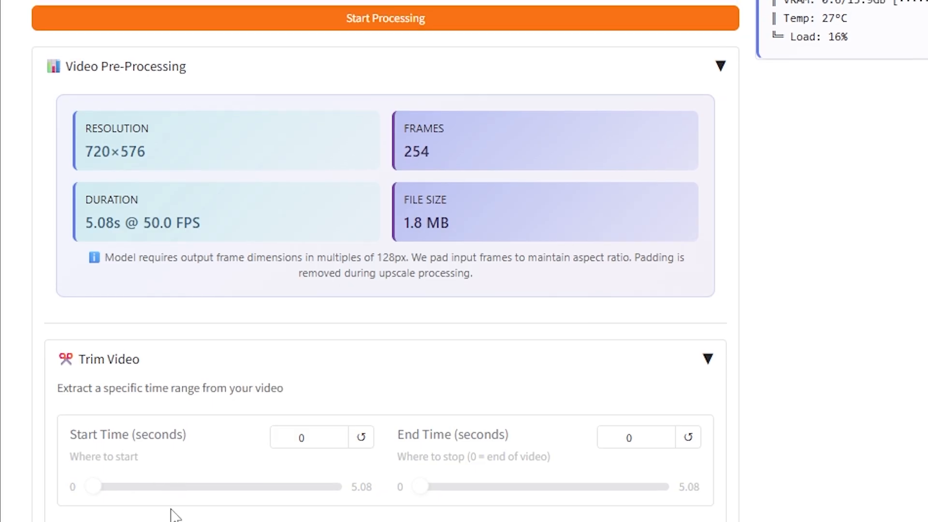
{"action": "left_click", "coordinate": [721, 83]}
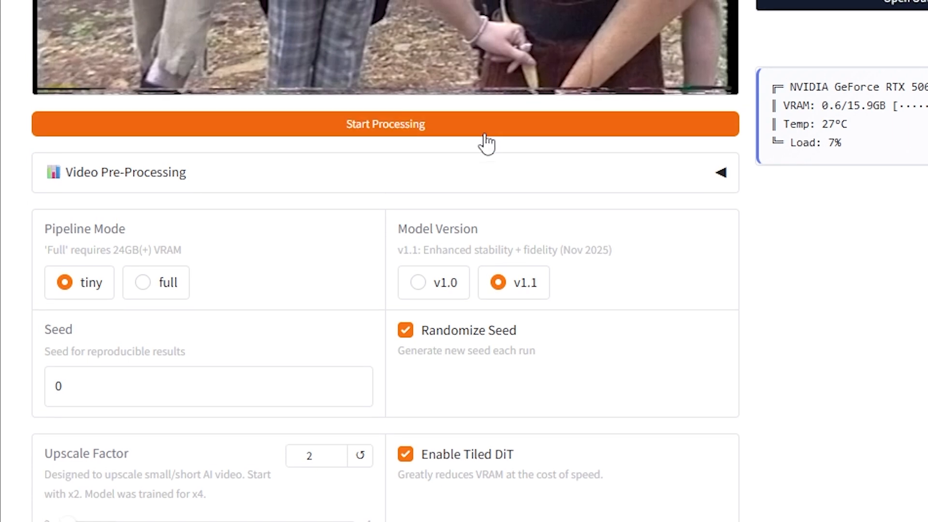
Step: Try the alternative pipeline mode, model version and seed settings, restoring tiny, v1.1 and Randomize Seed
{"action": "scroll", "coordinate": [222, 217], "scroll_direction": "down", "scroll_amount": 3}
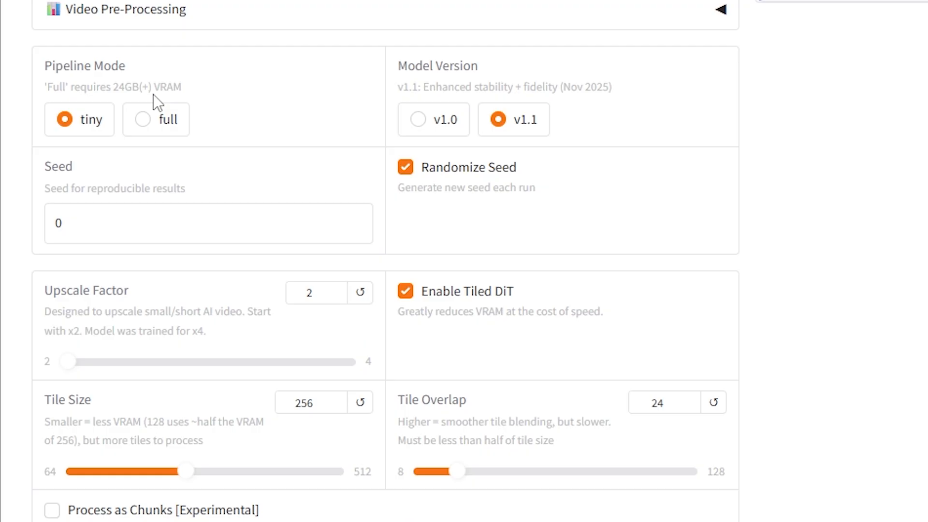
{"action": "left_click", "coordinate": [144, 121]}
{"action": "left_click", "coordinate": [65, 120]}
{"action": "left_click", "coordinate": [419, 127]}
{"action": "left_click", "coordinate": [497, 123]}
{"action": "left_click", "coordinate": [407, 170]}
{"action": "left_click", "coordinate": [406, 171]}
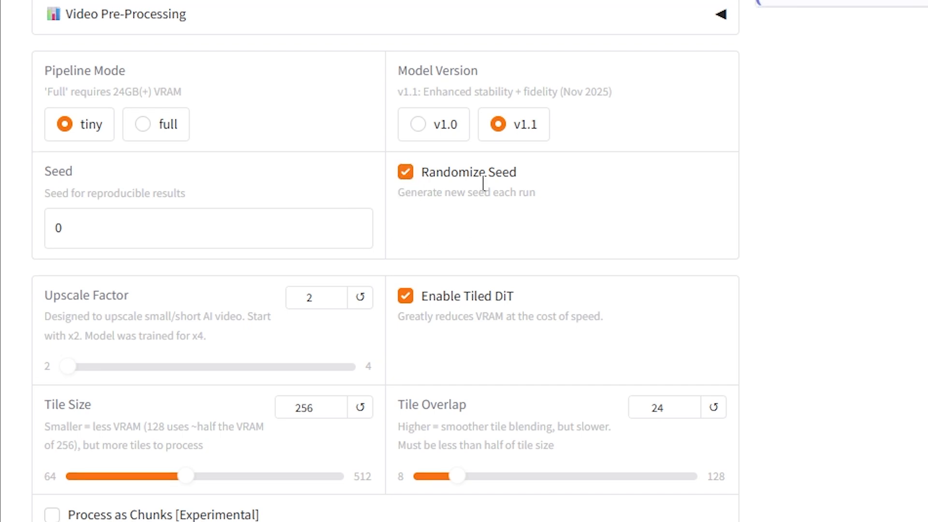
Step: Set the upscale factor to 4 and review the note on the scale the model was trained for
{"action": "scroll", "coordinate": [483, 182], "scroll_direction": "up", "scroll_amount": 5}
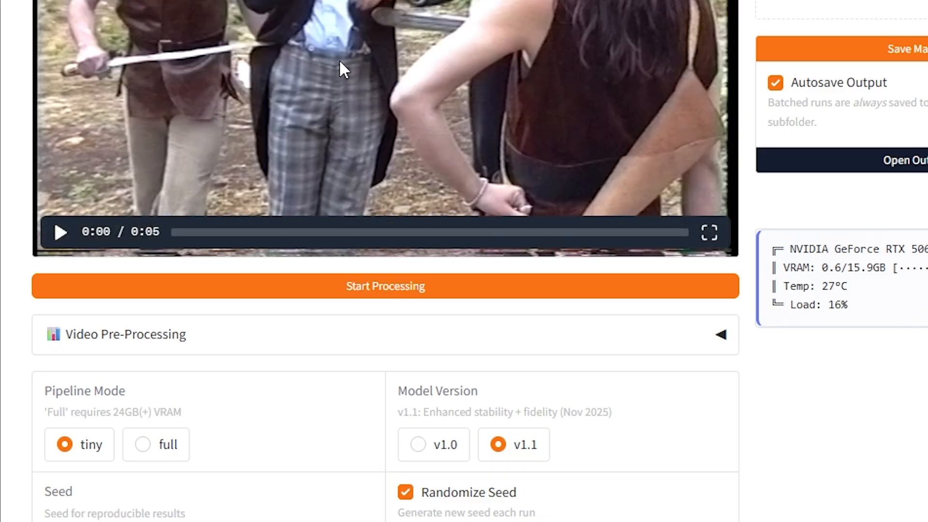
{"action": "scroll", "coordinate": [340, 68], "scroll_direction": "down", "scroll_amount": 3}
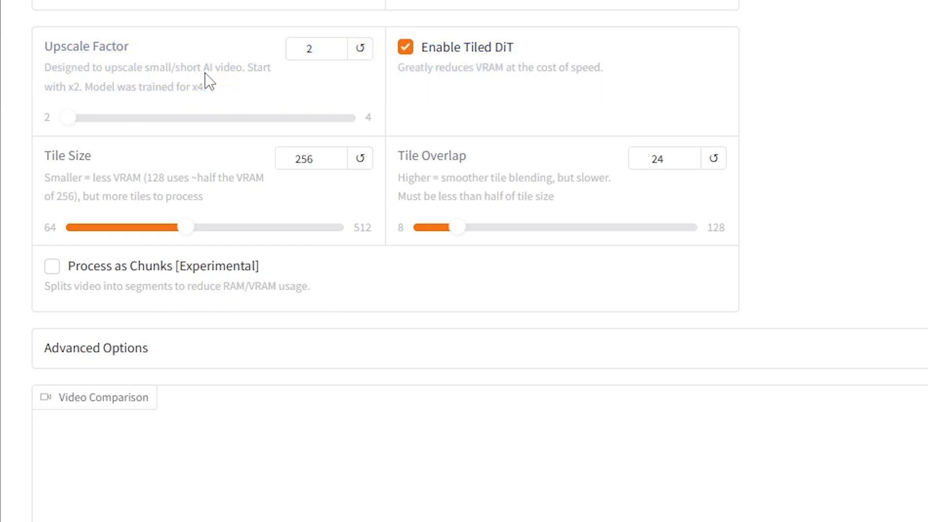
{"action": "left_click", "coordinate": [332, 44]}
{"action": "left_click", "coordinate": [332, 45]}
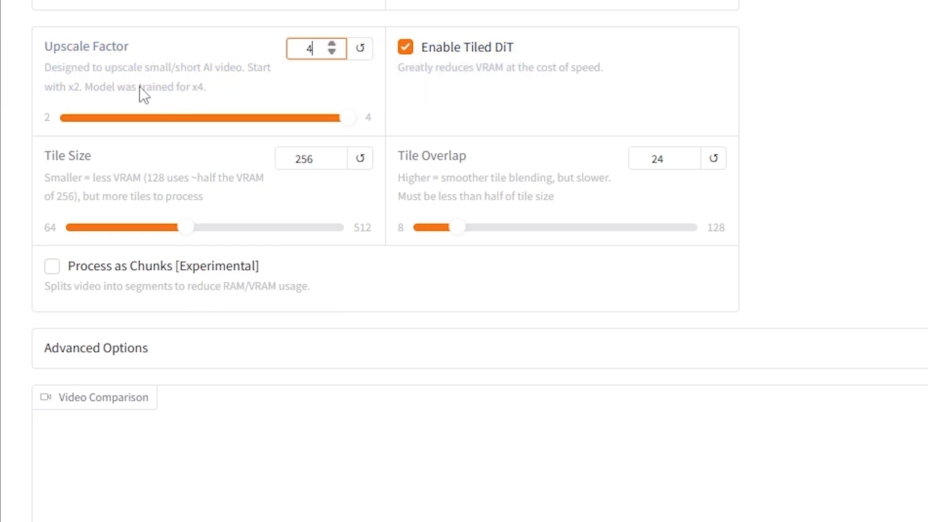
{"action": "left_click_drag", "start_coordinate": [206, 88], "coordinate": [87, 93]}
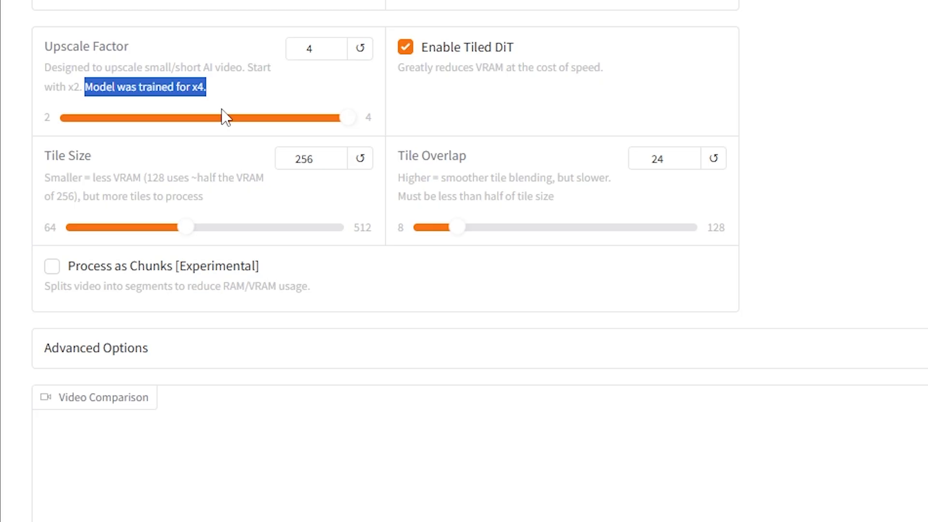
{"action": "left_click_drag", "start_coordinate": [203, 91], "coordinate": [149, 95]}
{"action": "left_click", "coordinate": [148, 95]}
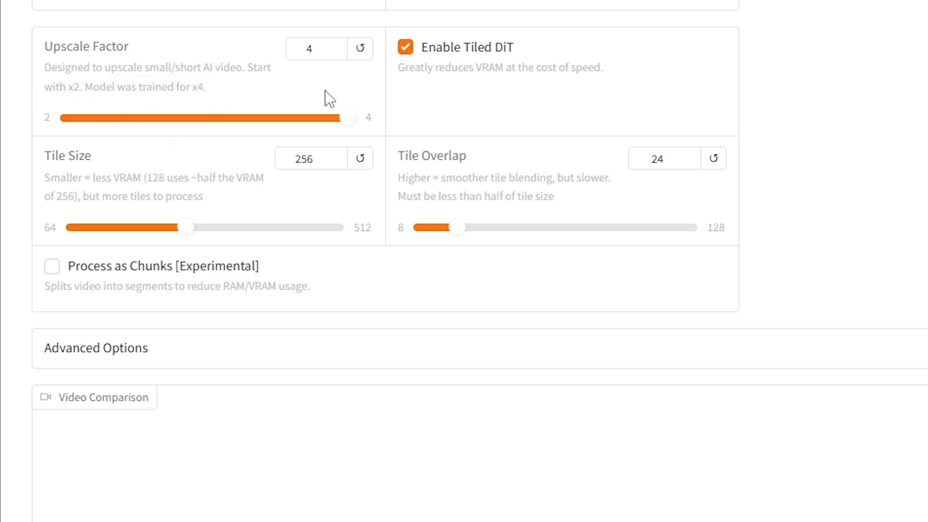
Step: Set the upscale factor to 3 and review the tile size setting without changing it
{"action": "left_click", "coordinate": [335, 53]}
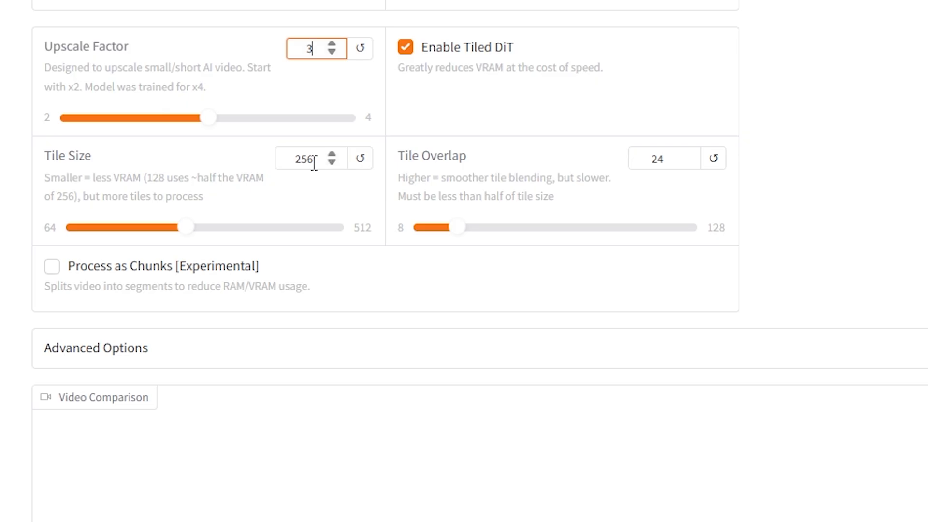
{"action": "left_click_drag", "start_coordinate": [315, 161], "coordinate": [284, 162]}
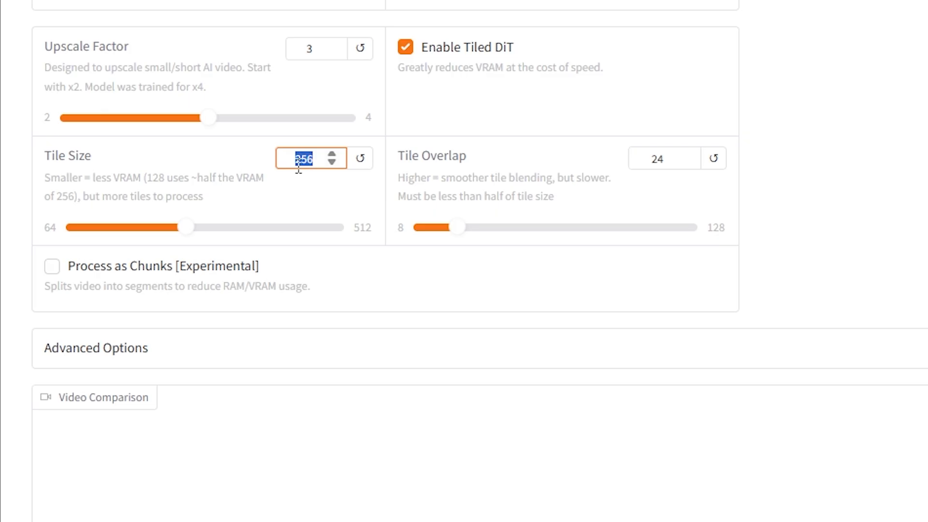
{"action": "left_click", "coordinate": [311, 201]}
{"action": "scroll", "coordinate": [387, 261], "scroll_direction": "up", "scroll_amount": 2}
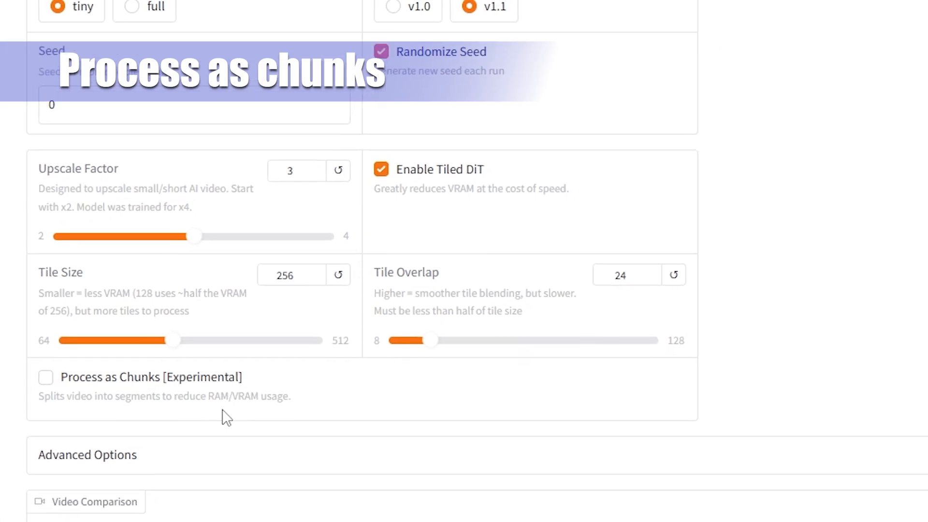
{"action": "scroll", "coordinate": [216, 471], "scroll_direction": "up", "scroll_amount": 10}
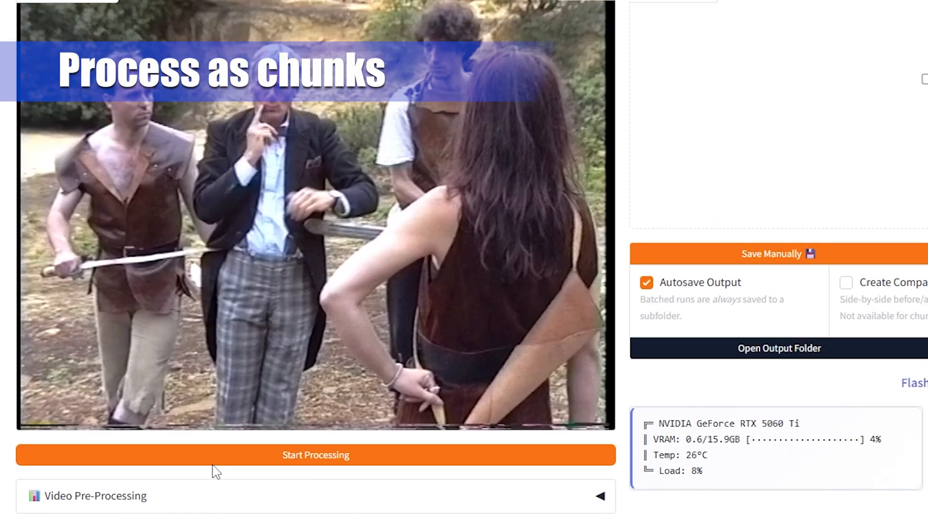
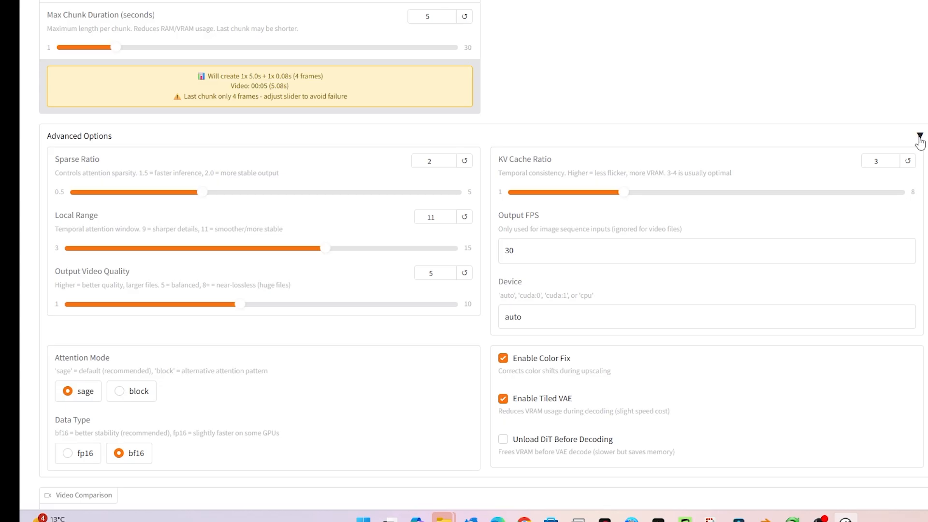
Step: Set the output video quality to 9 in the advanced options and review the data type choices
{"action": "scroll", "coordinate": [220, 193], "scroll_direction": "up", "scroll_amount": 1}
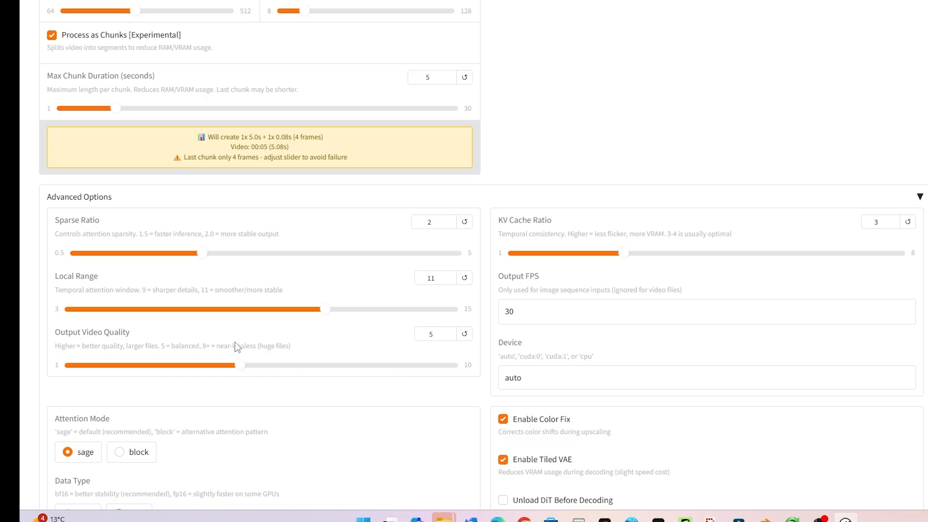
{"action": "left_click_drag", "start_coordinate": [246, 374], "coordinate": [395, 375]}
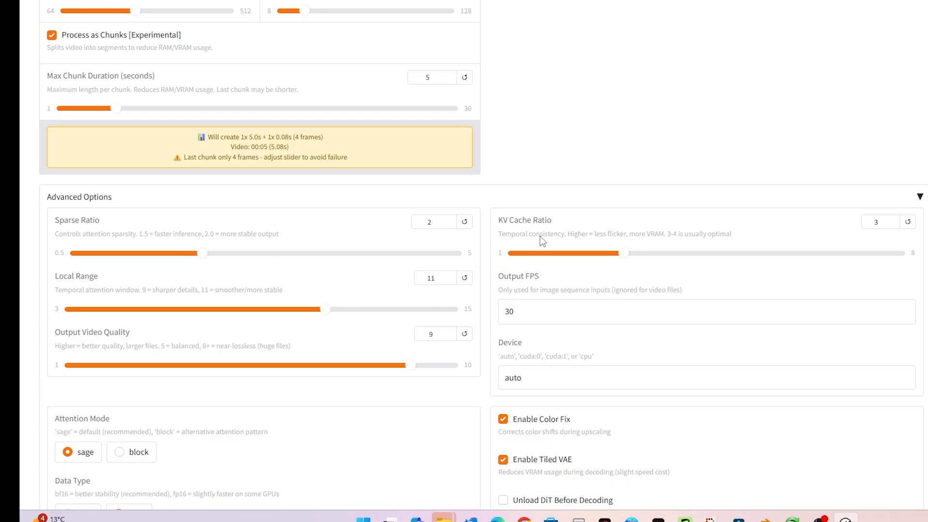
{"action": "scroll", "coordinate": [374, 350], "scroll_direction": "down", "scroll_amount": 4}
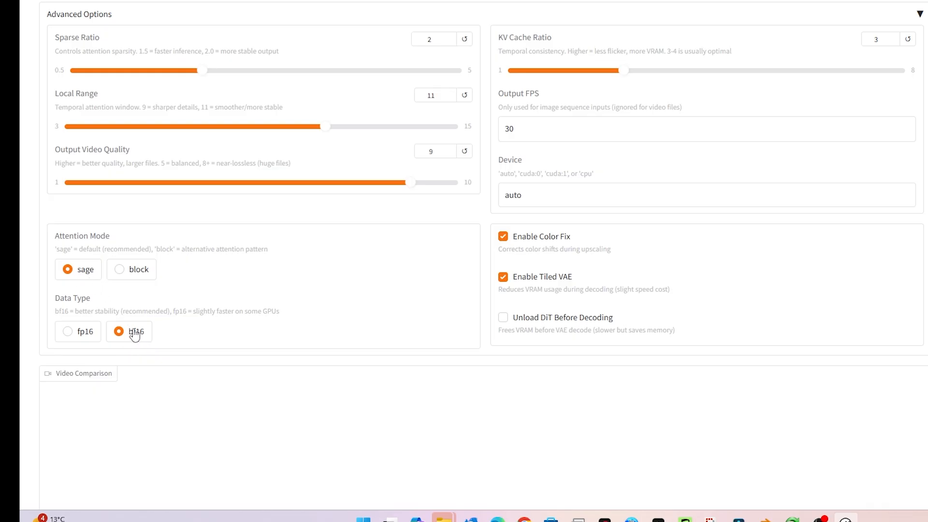
{"action": "scroll", "coordinate": [381, 277], "scroll_direction": "up", "scroll_amount": 3}
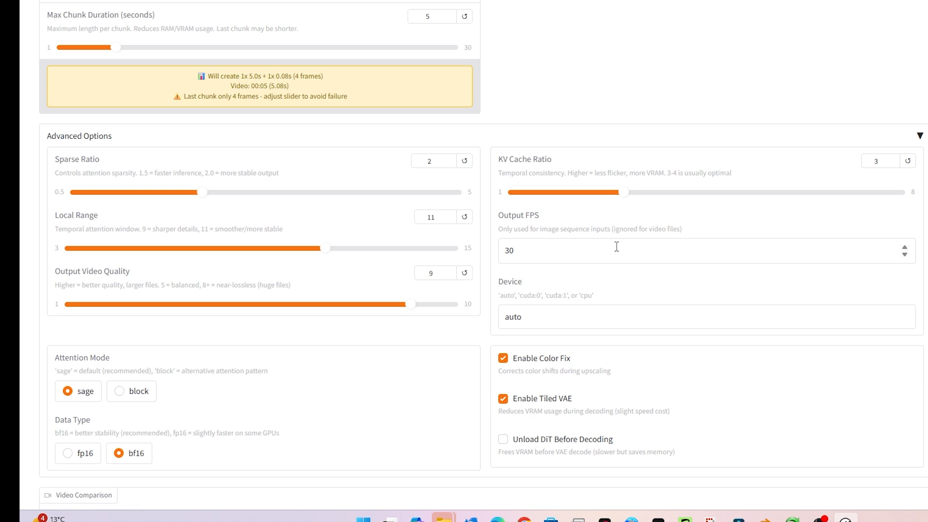
Step: Examine the Output FPS, Device and Enable Color Fix options together with their explanatory notes
{"action": "double_click", "coordinate": [521, 247]}
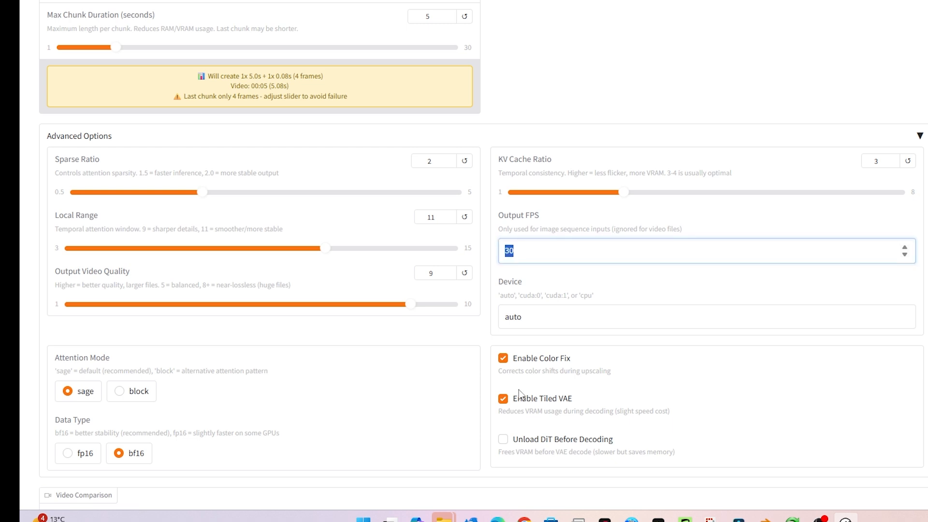
{"action": "left_click", "coordinate": [620, 226]}
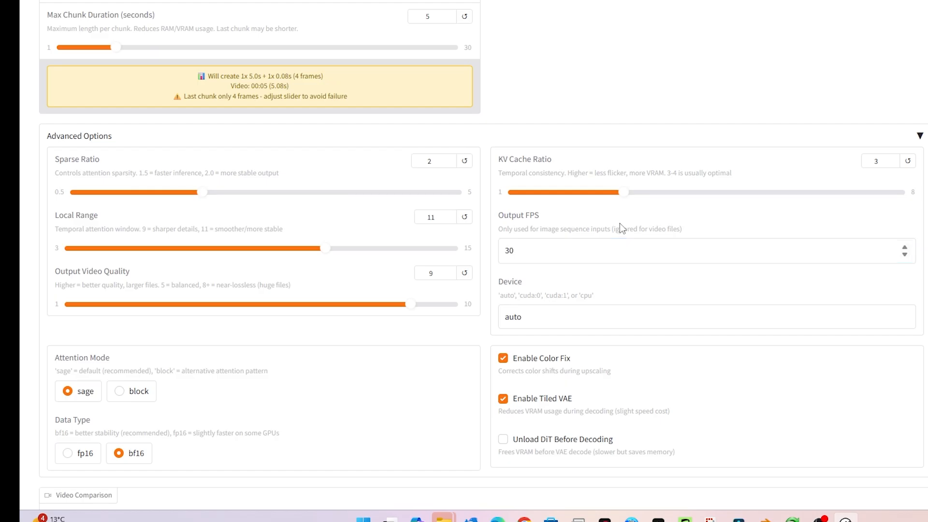
{"action": "left_click", "coordinate": [619, 224]}
{"action": "left_click_drag", "start_coordinate": [682, 229], "coordinate": [611, 229]}
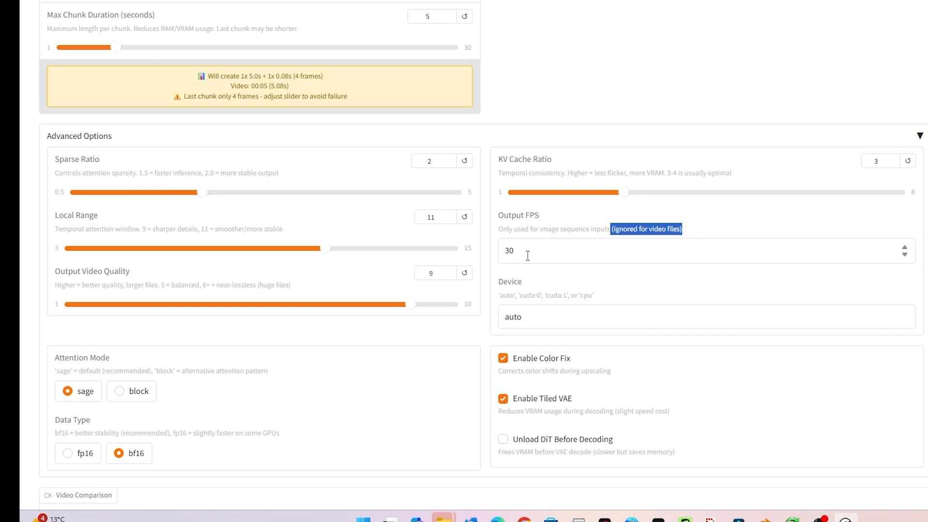
{"action": "left_click", "coordinate": [552, 313]}
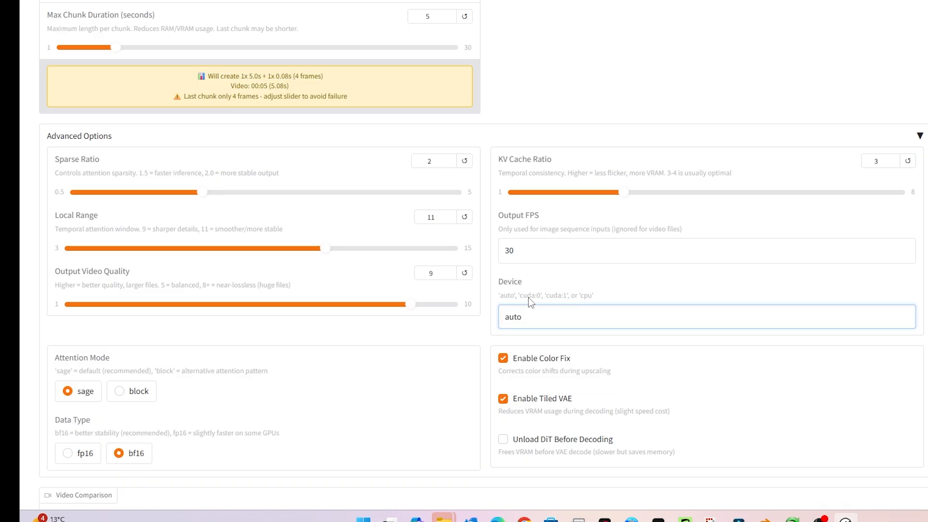
{"action": "scroll", "coordinate": [530, 323], "scroll_direction": "down", "scroll_amount": 5}
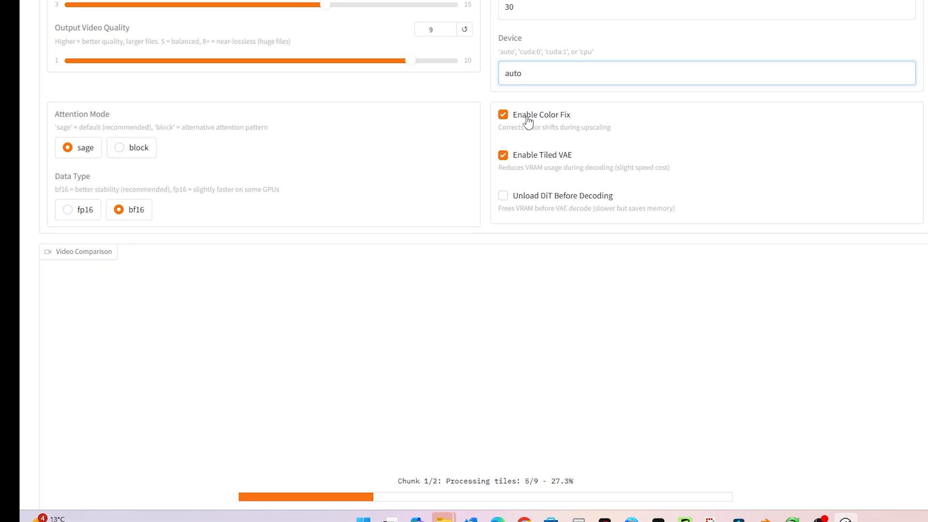
{"action": "scroll", "coordinate": [526, 184], "scroll_direction": "up", "scroll_amount": 1}
{"action": "left_click_drag", "start_coordinate": [522, 188], "coordinate": [607, 196]}
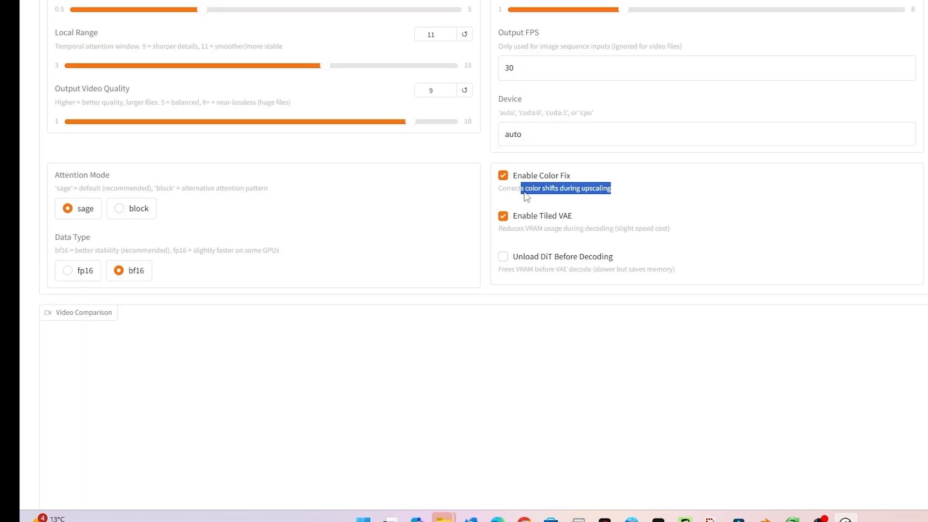
{"action": "left_click_drag", "start_coordinate": [498, 188], "coordinate": [613, 191]}
{"action": "left_click", "coordinate": [613, 193]}
{"action": "left_click_drag", "start_coordinate": [613, 193], "coordinate": [498, 192]}
Step: Enable unloading DiT before decoding in the advanced options
{"action": "scroll", "coordinate": [528, 265], "scroll_direction": "up", "scroll_amount": 2}
{"action": "left_click", "coordinate": [580, 383]}
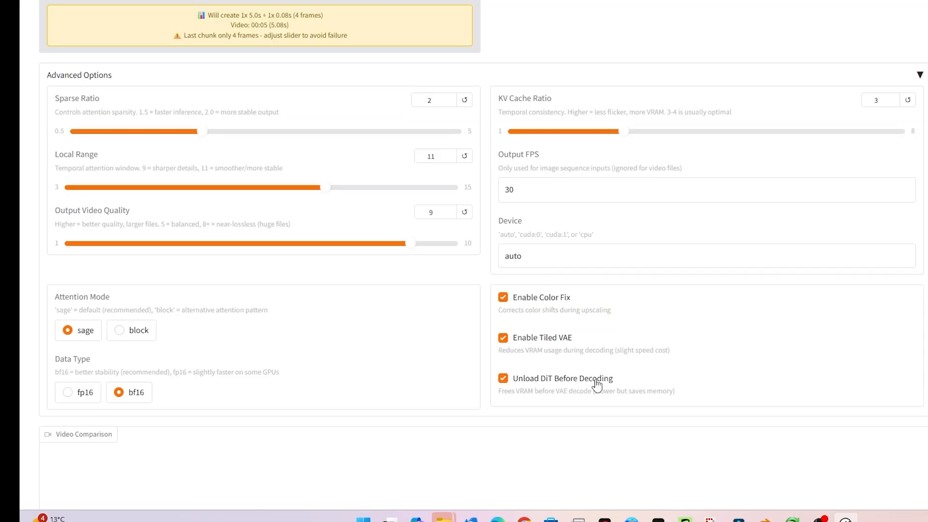
Step: Disable Unload DiT Before Decoding in the advanced options and review the chunk duration and tile settings
{"action": "left_click", "coordinate": [563, 383]}
{"action": "scroll", "coordinate": [532, 356], "scroll_direction": "up", "scroll_amount": 2}
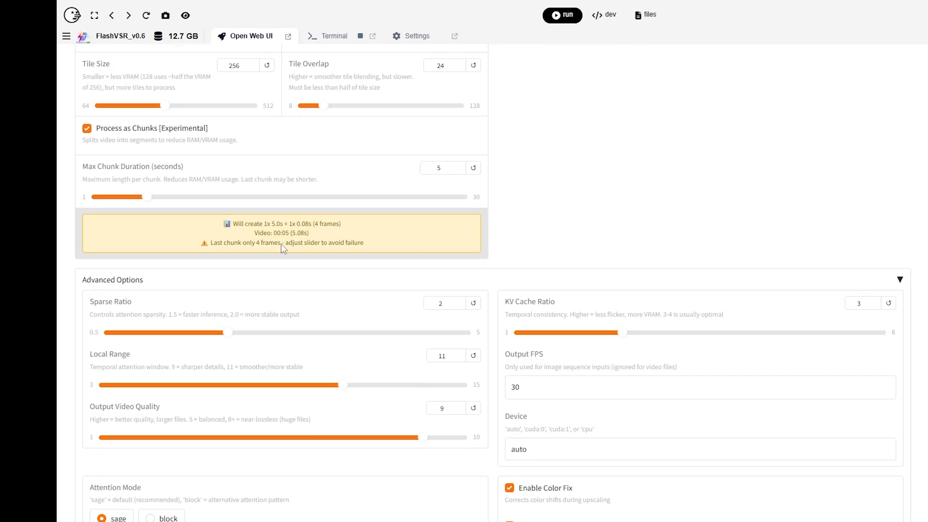
{"action": "scroll", "coordinate": [280, 218], "scroll_direction": "up", "scroll_amount": 2}
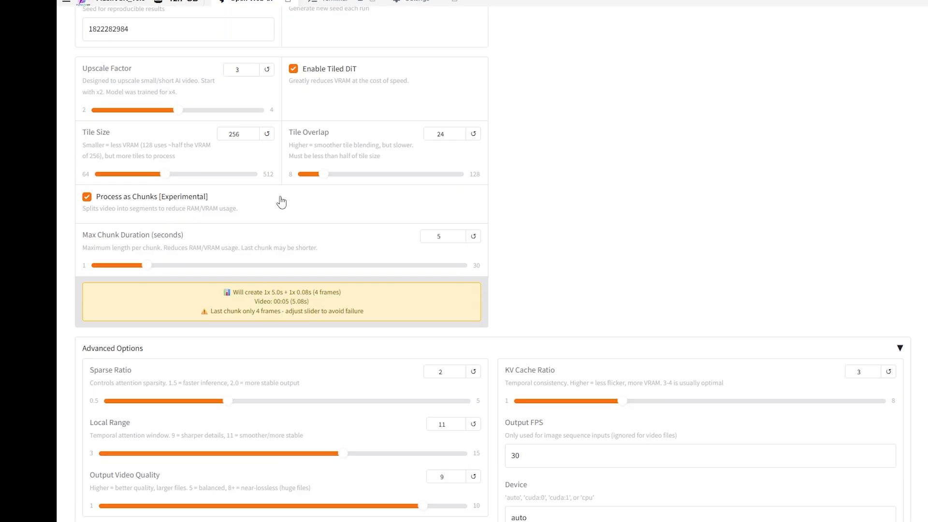
Step: Compare the original and upscaled clip with the Video Comparison divider and check the processed video's resolution
{"action": "scroll", "coordinate": [761, 140], "scroll_direction": "down", "scroll_amount": 10}
{"action": "scroll", "coordinate": [762, 140], "scroll_direction": "up", "scroll_amount": 1}
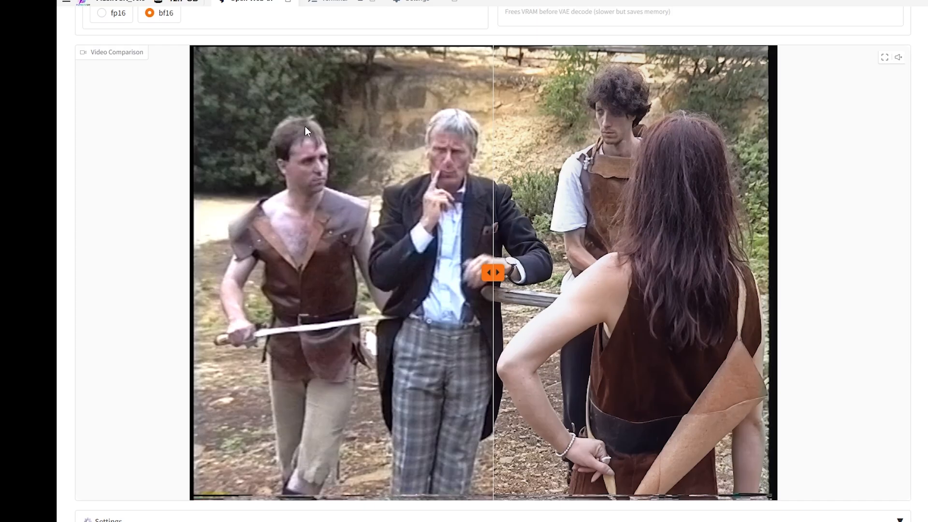
{"action": "left_click_drag", "start_coordinate": [493, 284], "coordinate": [434, 280]}
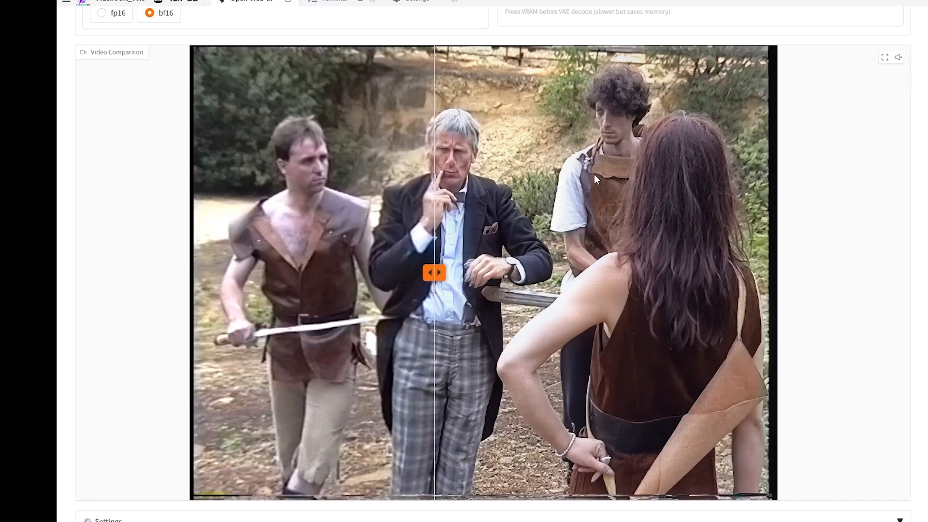
{"action": "scroll", "coordinate": [544, 210], "scroll_direction": "up", "scroll_amount": 10}
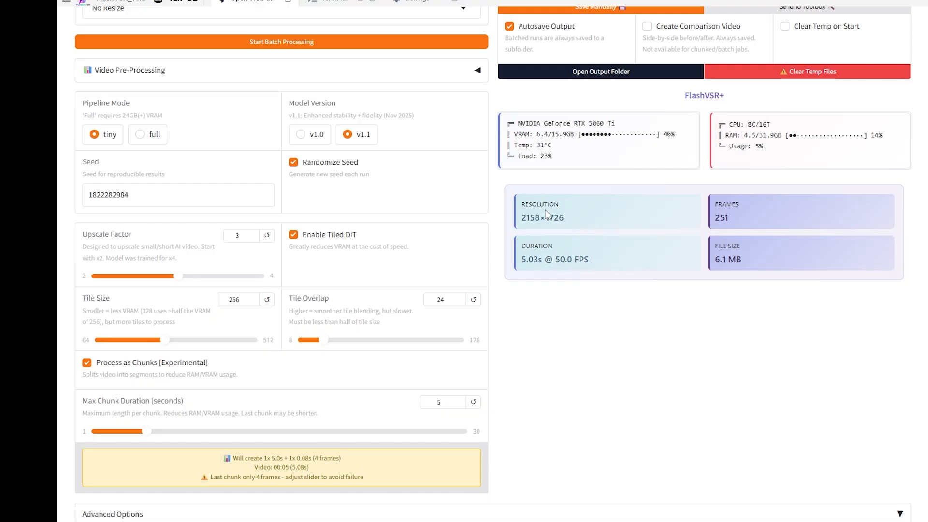
{"action": "scroll", "coordinate": [307, 310], "scroll_direction": "down", "scroll_amount": 10}
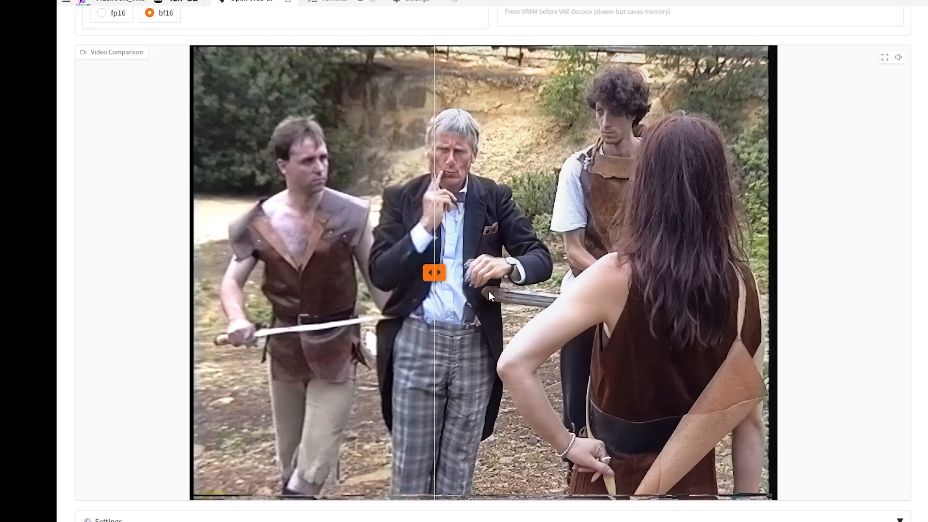
{"action": "left_click_drag", "start_coordinate": [433, 300], "coordinate": [373, 338]}
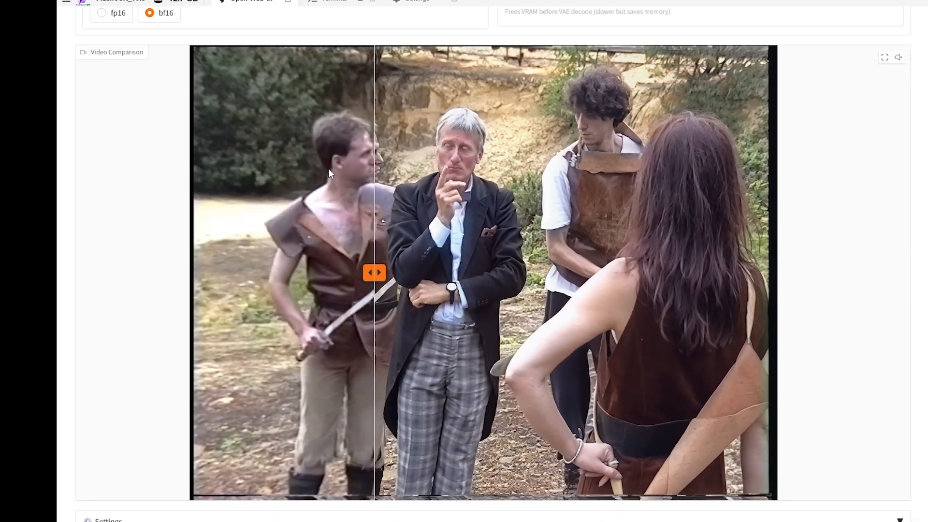
{"action": "left_click_drag", "start_coordinate": [329, 168], "coordinate": [354, 261]}
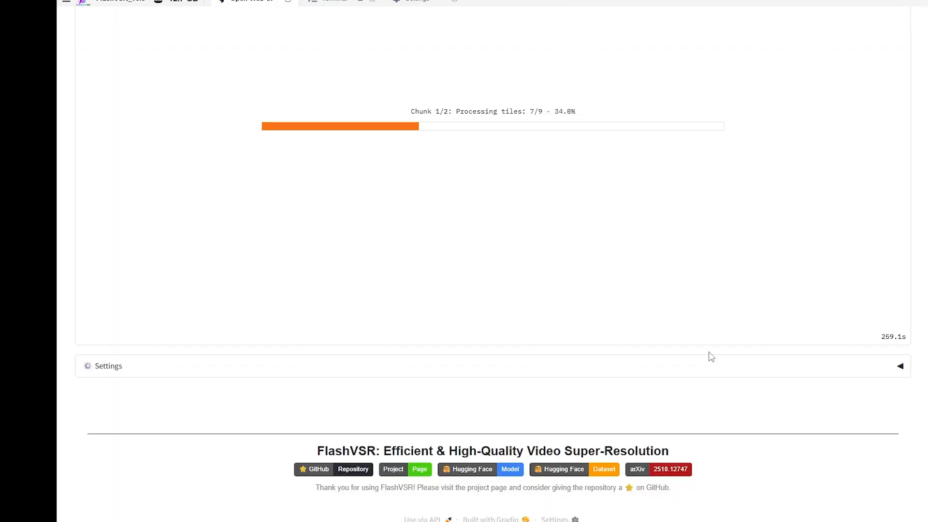
Step: Expand the Settings section and review the available UI themes and the output directory's save location
{"action": "left_click", "coordinate": [900, 366]}
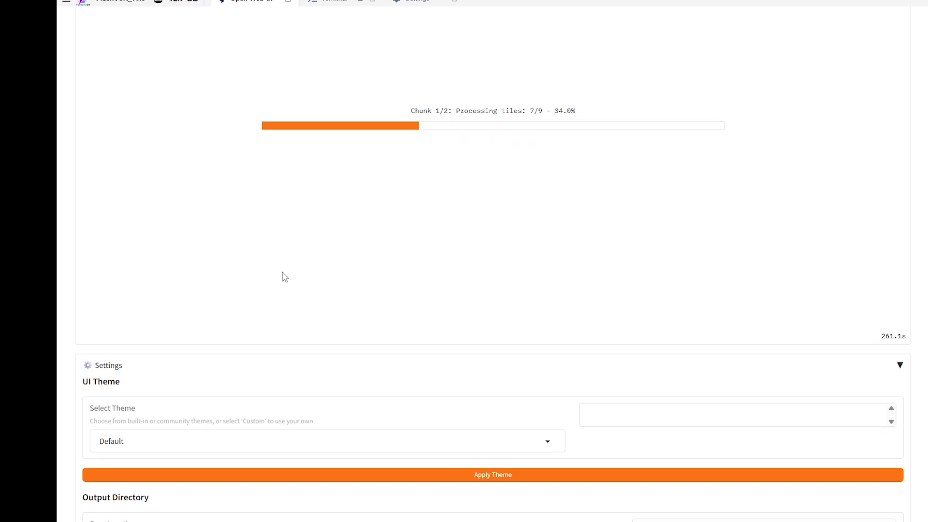
{"action": "scroll", "coordinate": [284, 276], "scroll_direction": "down", "scroll_amount": 3}
{"action": "left_click", "coordinate": [170, 274]}
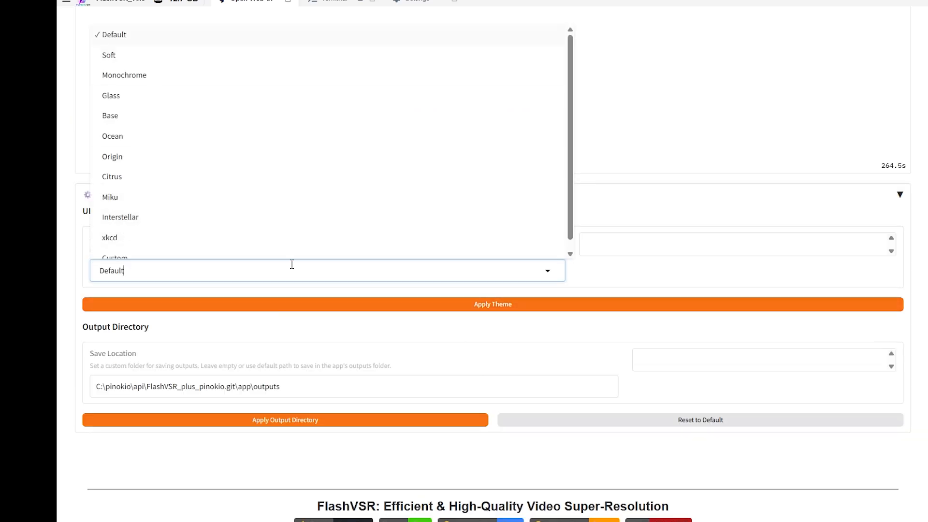
{"action": "left_click", "coordinate": [620, 274]}
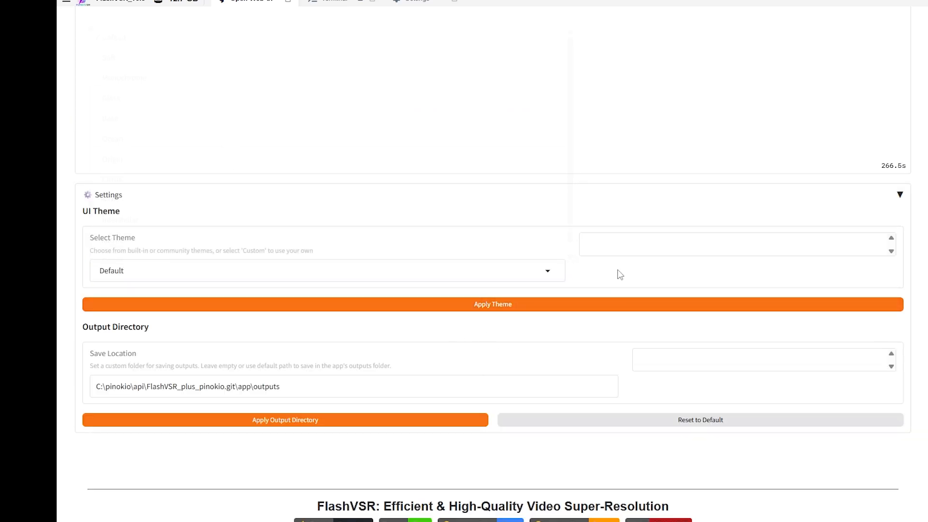
{"action": "left_click", "coordinate": [292, 391]}
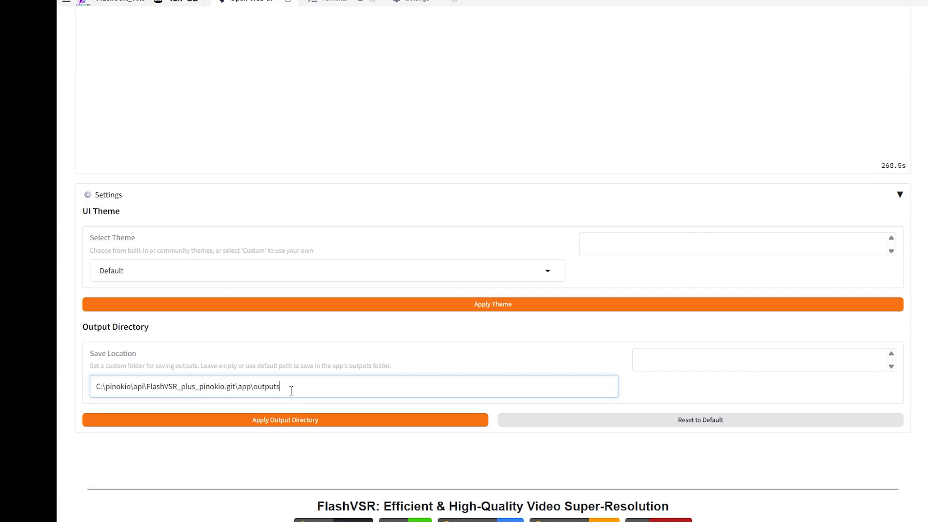
{"action": "left_click_drag", "start_coordinate": [291, 390], "coordinate": [79, 382]}
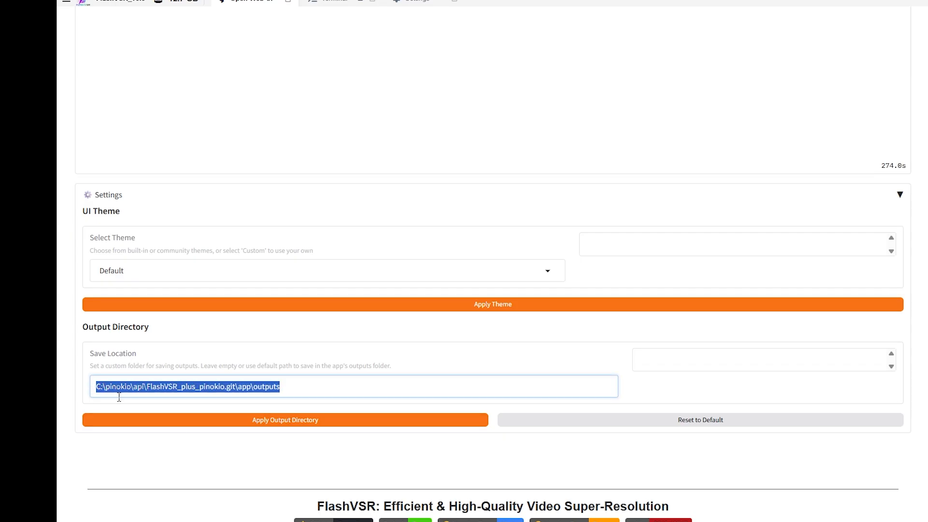
{"action": "left_click", "coordinate": [305, 388]}
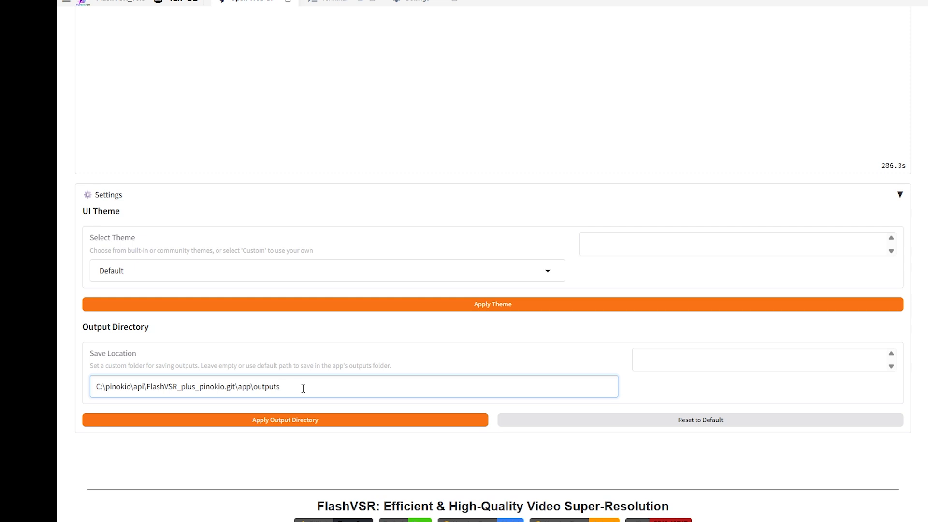
Step: Review the single-video page from the upload area through the advanced options to the video comparison area
{"action": "scroll", "coordinate": [303, 388], "scroll_direction": "up", "scroll_amount": 20}
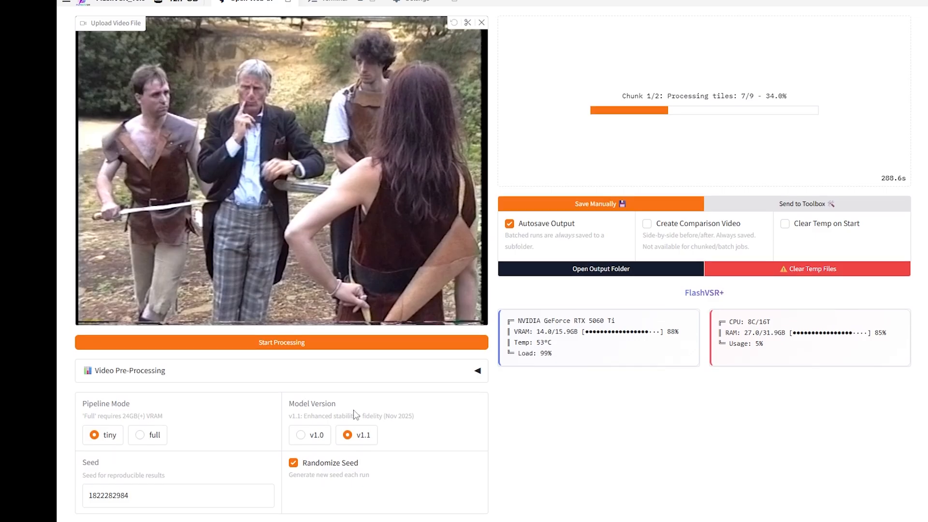
{"action": "scroll", "coordinate": [355, 414], "scroll_direction": "up", "scroll_amount": 2}
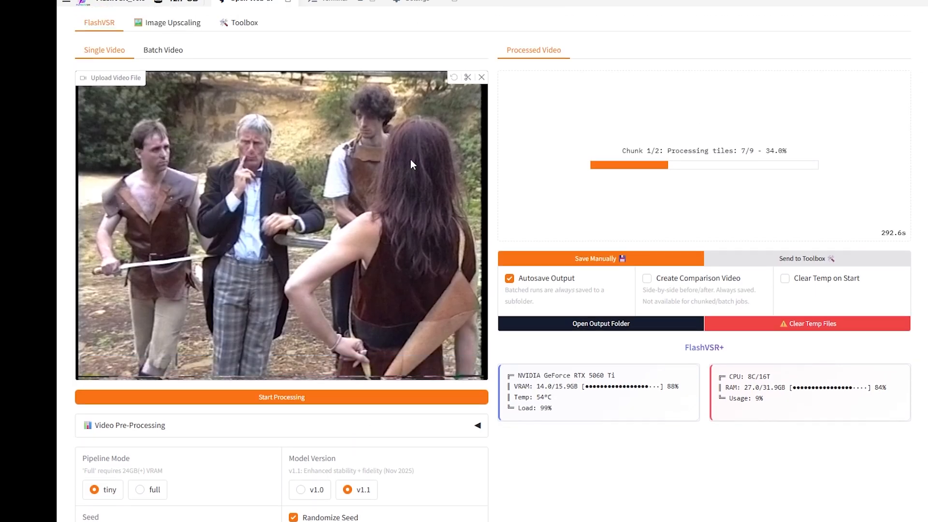
{"action": "scroll", "coordinate": [558, 388], "scroll_direction": "down", "scroll_amount": 3}
{"action": "scroll", "coordinate": [558, 389], "scroll_direction": "up", "scroll_amount": 3}
{"action": "scroll", "coordinate": [560, 397], "scroll_direction": "down", "scroll_amount": 14}
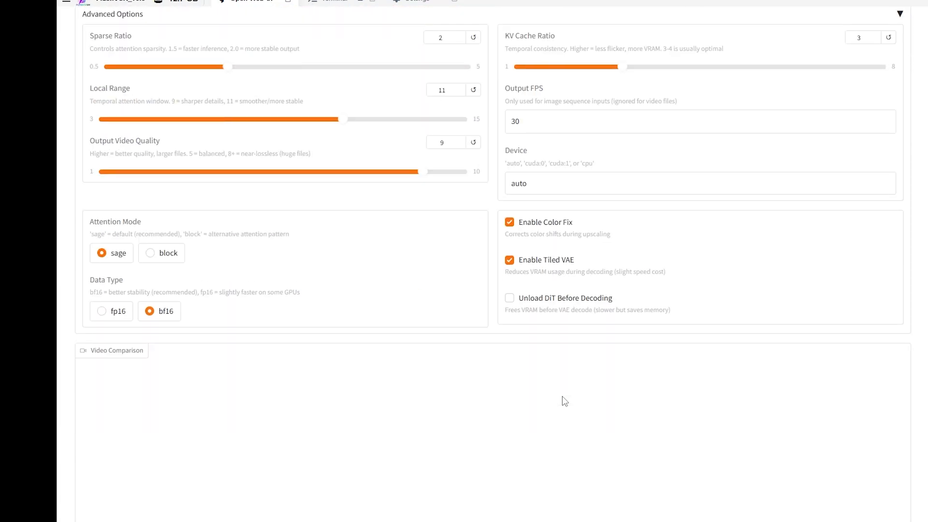
{"action": "scroll", "coordinate": [218, 360], "scroll_direction": "down", "scroll_amount": 9}
{"action": "scroll", "coordinate": [223, 367], "scroll_direction": "down", "scroll_amount": 5}
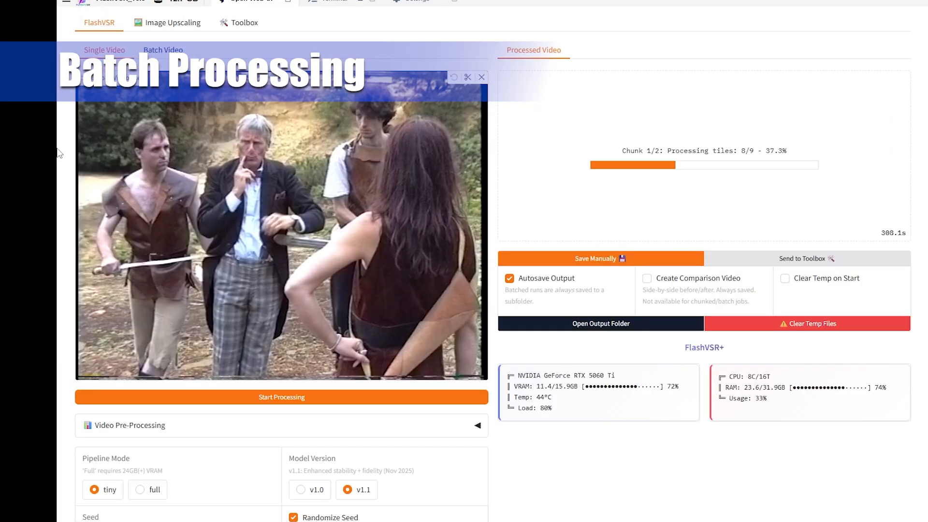
Step: Switch to batch video processing and look at the candidate clips in the upload file chooser without choosing any
{"action": "left_click", "coordinate": [163, 52]}
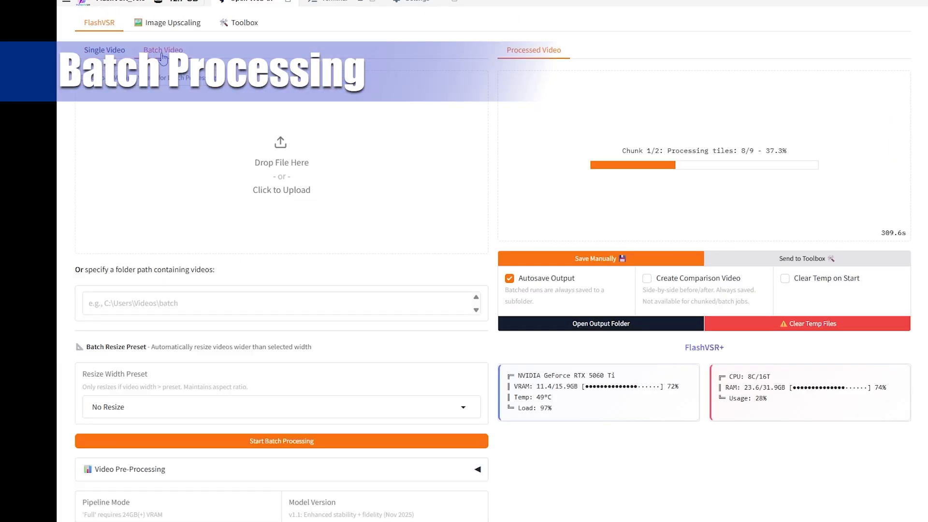
{"action": "left_click", "coordinate": [276, 166]}
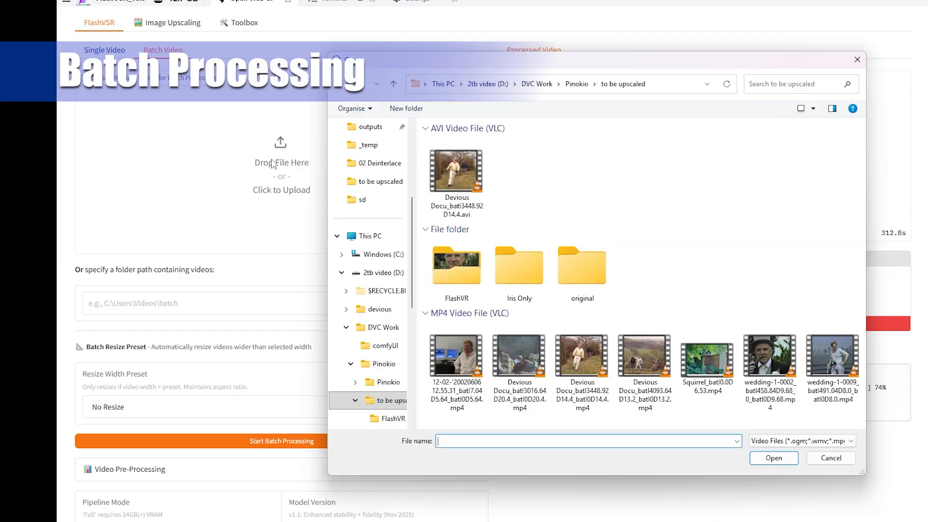
{"action": "left_click", "coordinate": [831, 458]}
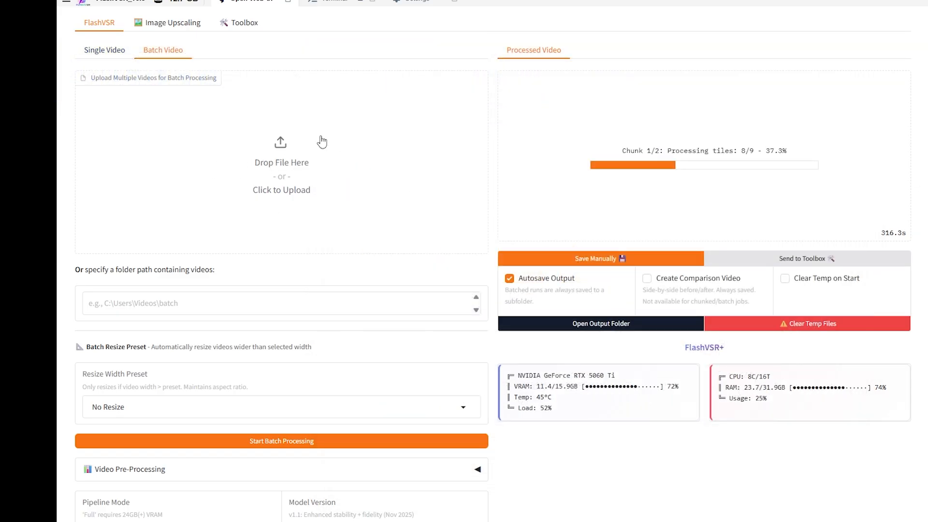
Step: Review the batch processing options, including the resize preset, upscale factor, tile settings and Process as Chunks
{"action": "scroll", "coordinate": [305, 162], "scroll_direction": "down", "scroll_amount": 8}
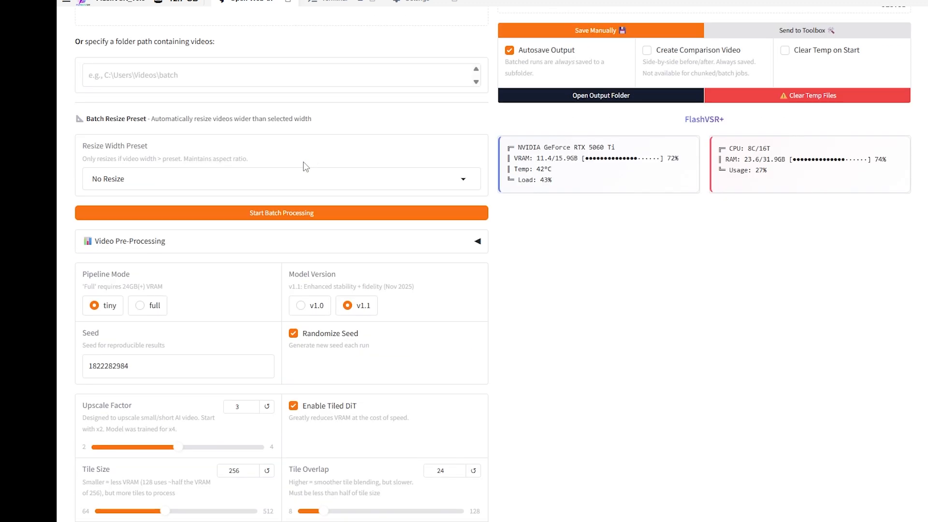
{"action": "scroll", "coordinate": [305, 164], "scroll_direction": "down", "scroll_amount": 18}
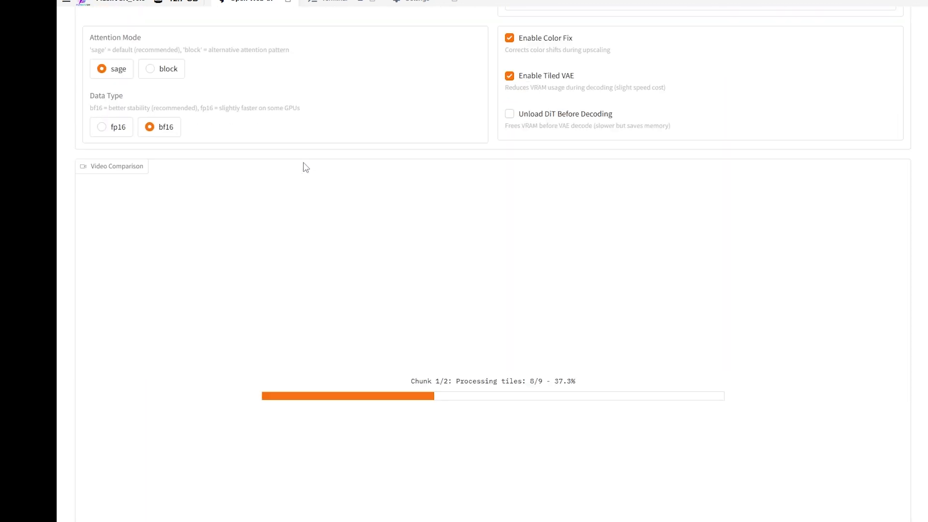
{"action": "scroll", "coordinate": [306, 169], "scroll_direction": "down", "scroll_amount": 6}
{"action": "scroll", "coordinate": [306, 169], "scroll_direction": "up", "scroll_amount": 20}
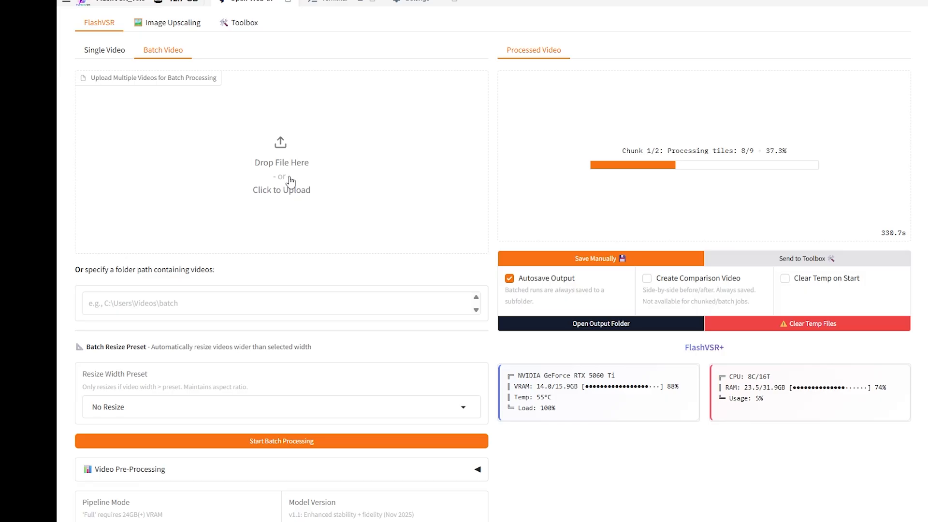
{"action": "scroll", "coordinate": [309, 181], "scroll_direction": "down", "scroll_amount": 10}
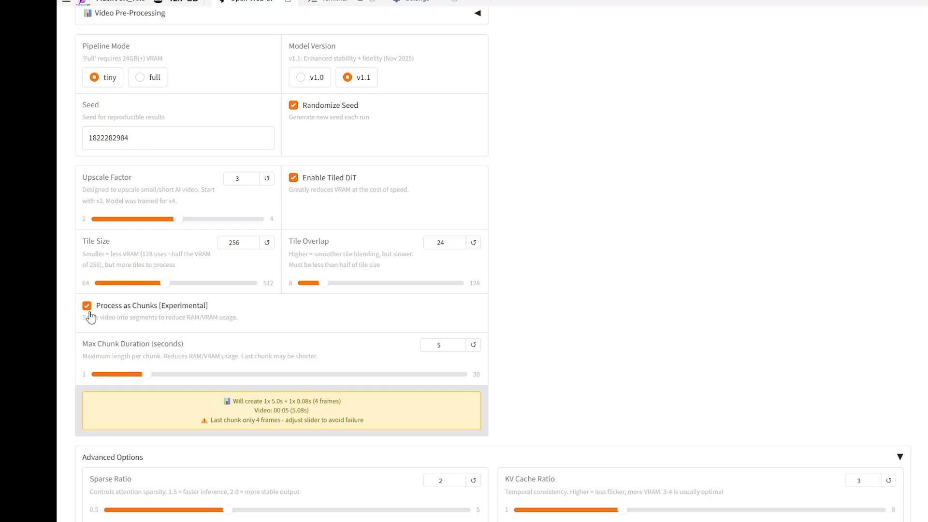
{"action": "scroll", "coordinate": [126, 321], "scroll_direction": "up", "scroll_amount": 10}
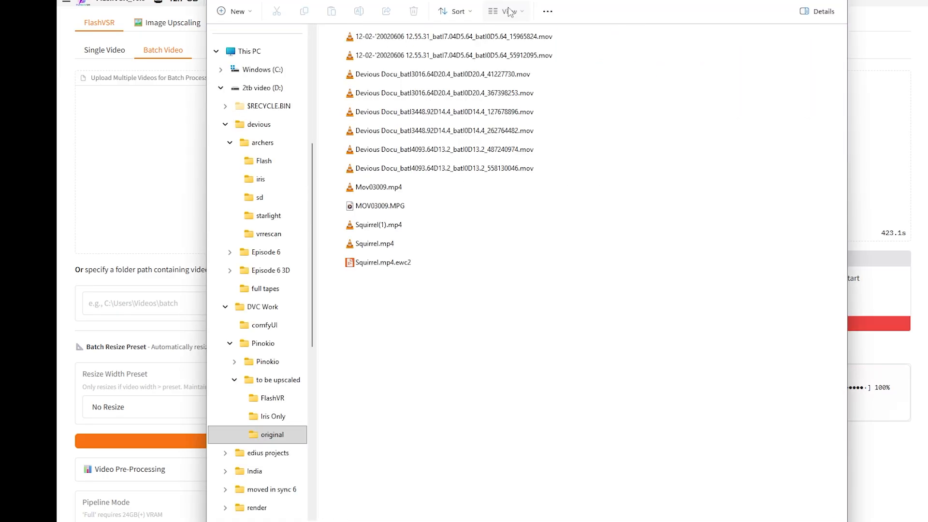
Step: In File Explorer, show the original folder in Details view and find the Length entry among the available column details
{"action": "left_click", "coordinate": [506, 12]}
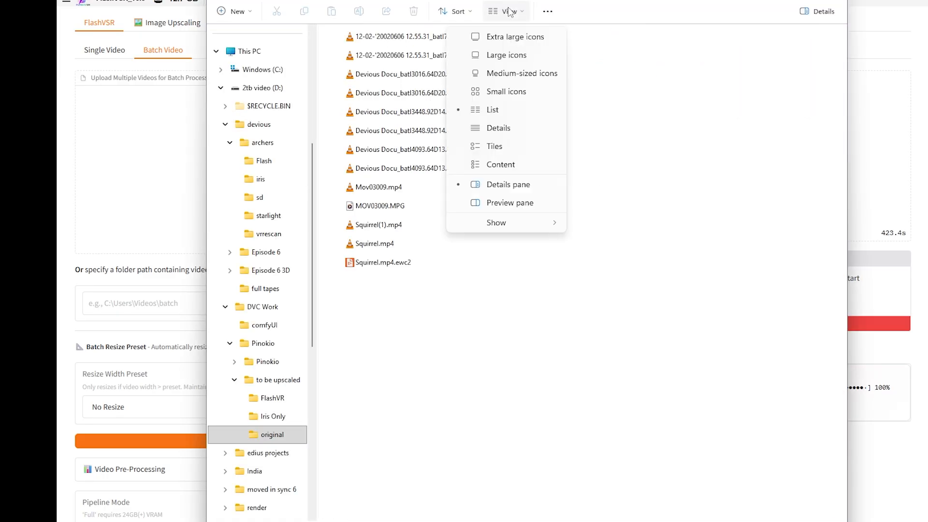
{"action": "left_click", "coordinate": [500, 129]}
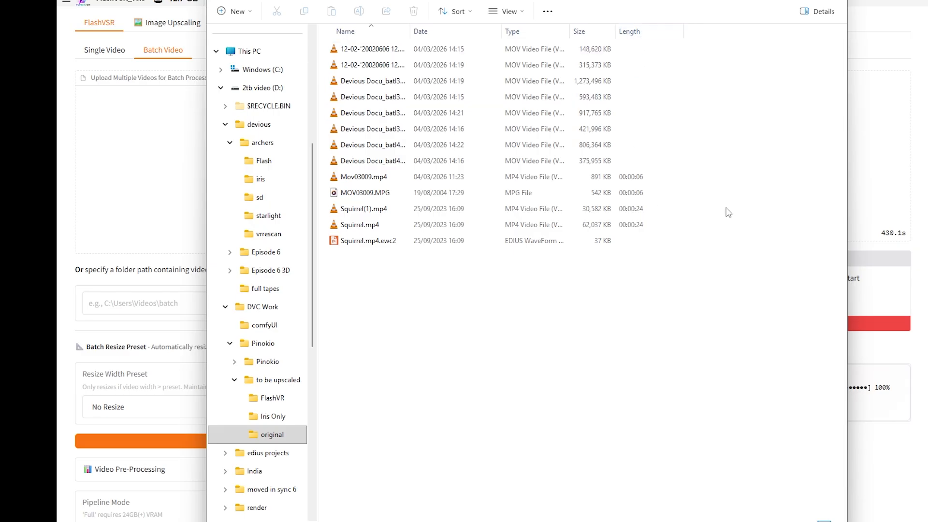
{"action": "right_click", "coordinate": [647, 31]}
{"action": "left_click", "coordinate": [678, 186]}
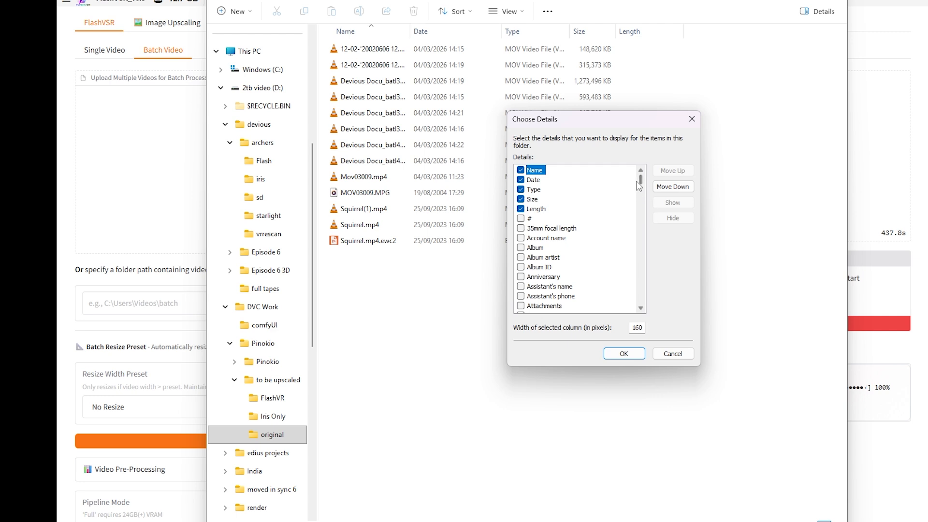
{"action": "left_click_drag", "start_coordinate": [637, 181], "coordinate": [638, 202]}
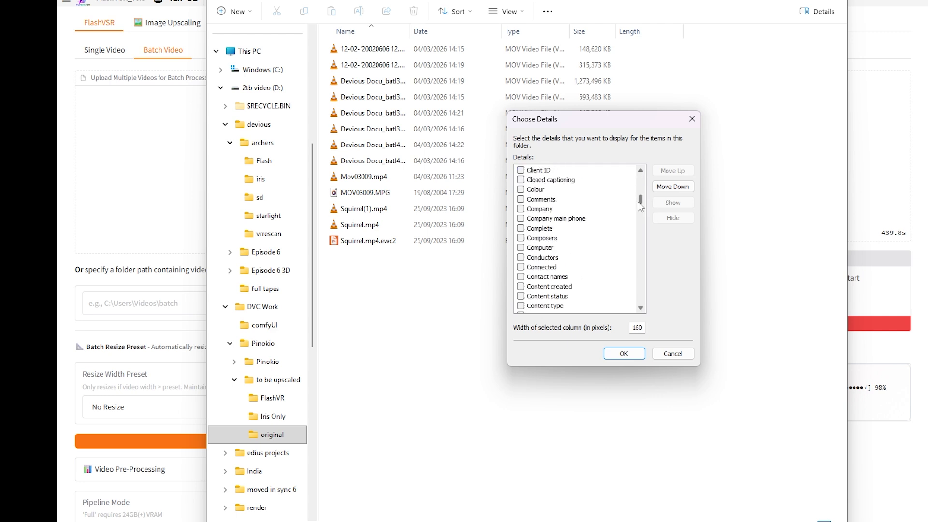
{"action": "key", "text": "l"}
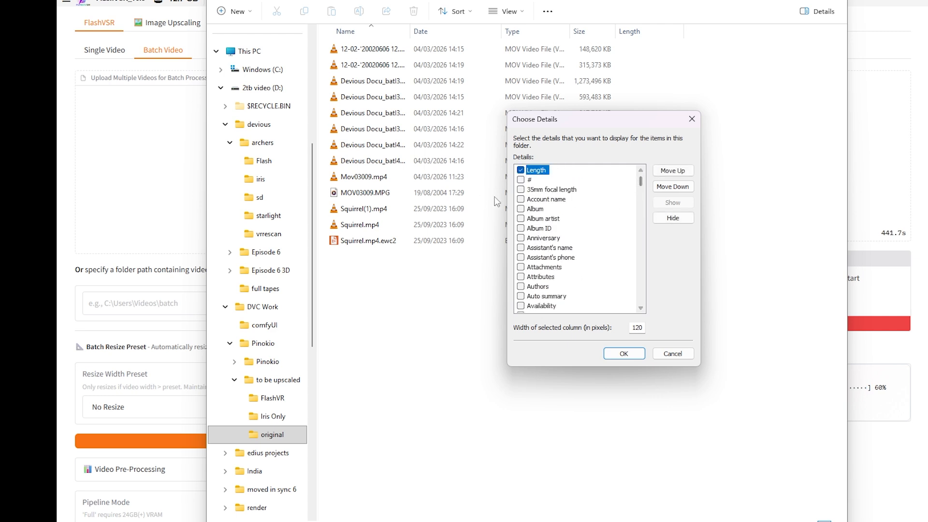
{"action": "key", "text": "Return"}
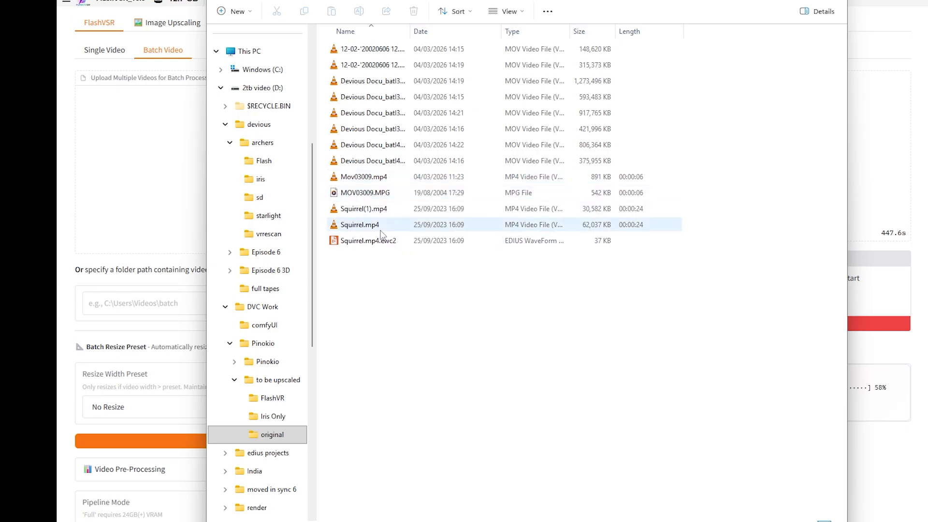
Step: Check the lengths of the clips Squirrel.mp4, MOV03009.MPG and Mov03009.mp4 in the original folder
{"action": "left_click", "coordinate": [623, 225]}
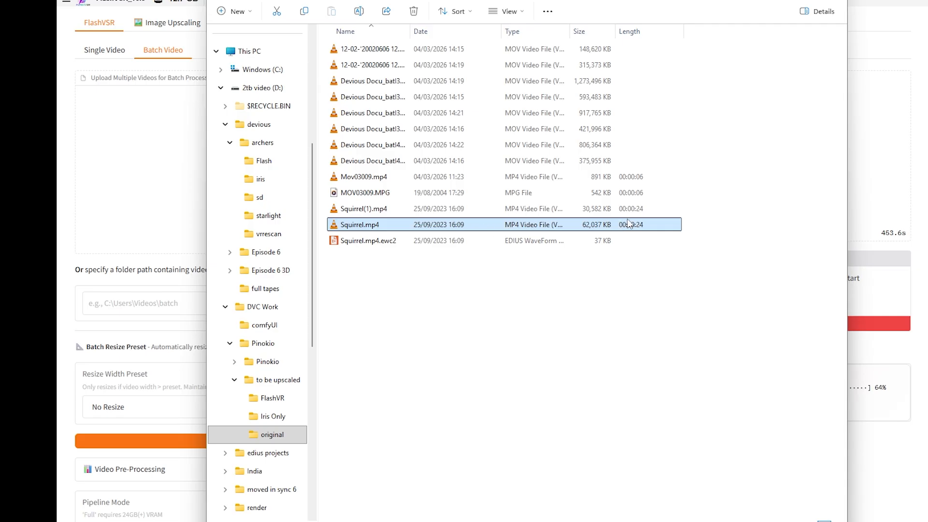
{"action": "left_click", "coordinate": [637, 197]}
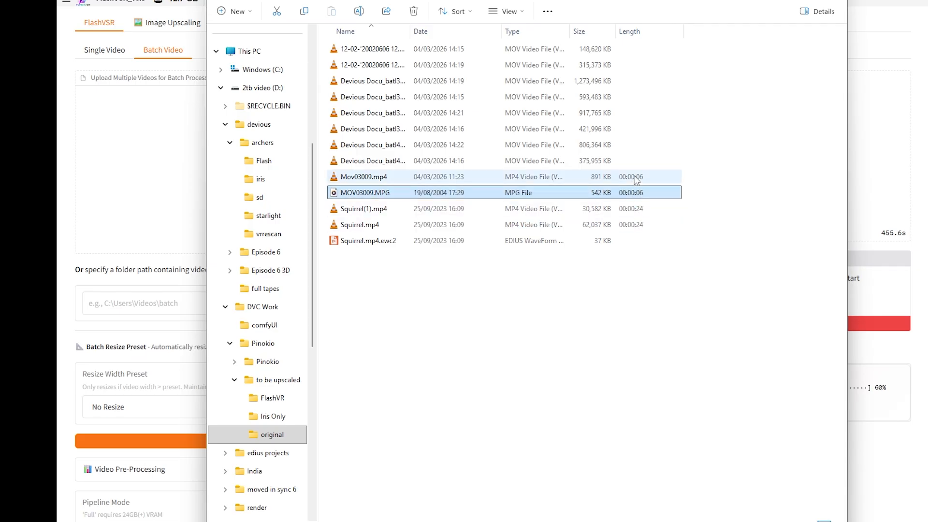
{"action": "left_click", "coordinate": [636, 180]}
{"action": "left_click", "coordinate": [635, 194]}
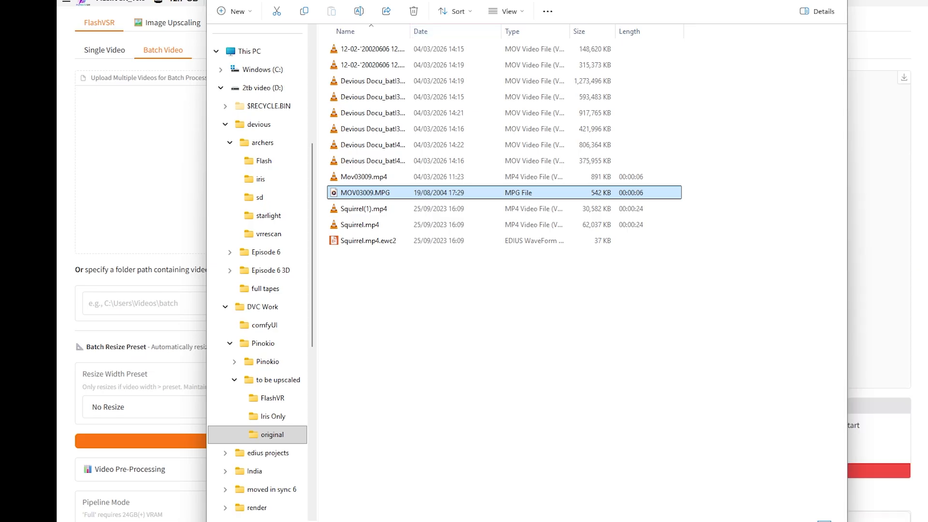
Step: Go up to the to be upscaled folder and change how its files are displayed
{"action": "key", "text": "alt+Up"}
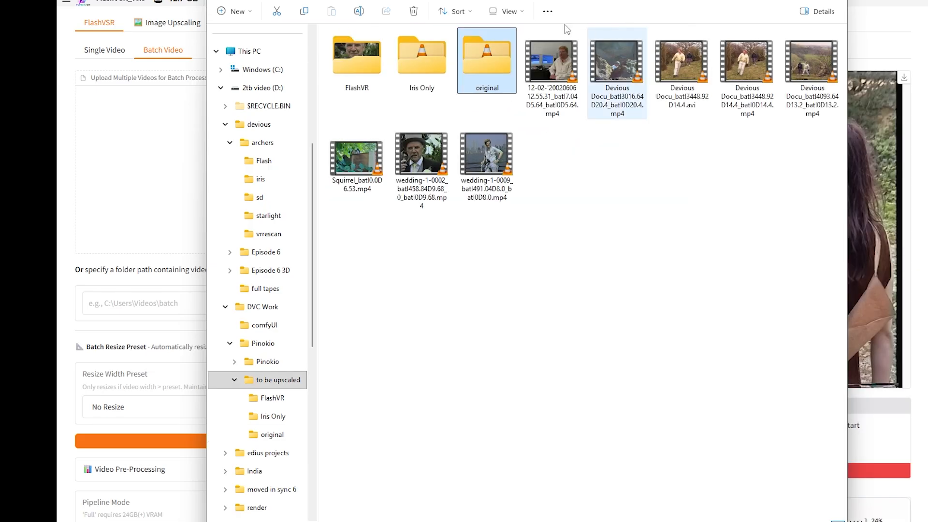
{"action": "left_click", "coordinate": [506, 11]}
{"action": "left_click", "coordinate": [522, 116]}
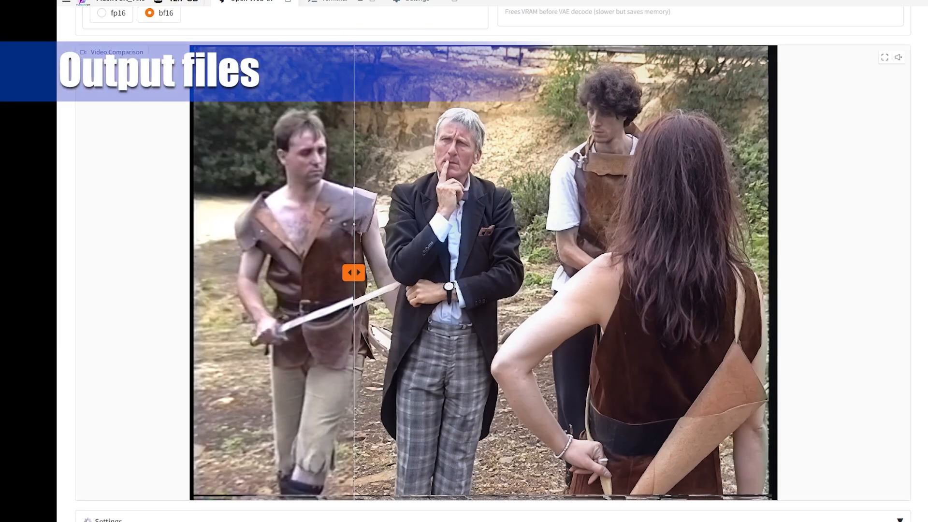
Step: Switch back to FlashVSR+, open its output folder and select the chunked D037 clip saved there
{"action": "scroll", "coordinate": [766, 281], "scroll_direction": "up", "scroll_amount": 15}
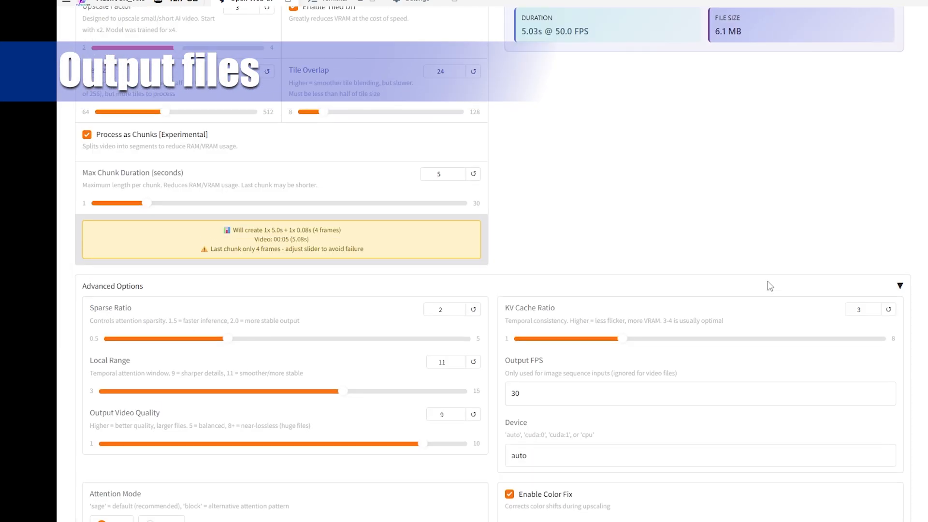
{"action": "scroll", "coordinate": [767, 283], "scroll_direction": "up", "scroll_amount": 5}
{"action": "left_click", "coordinate": [594, 416]}
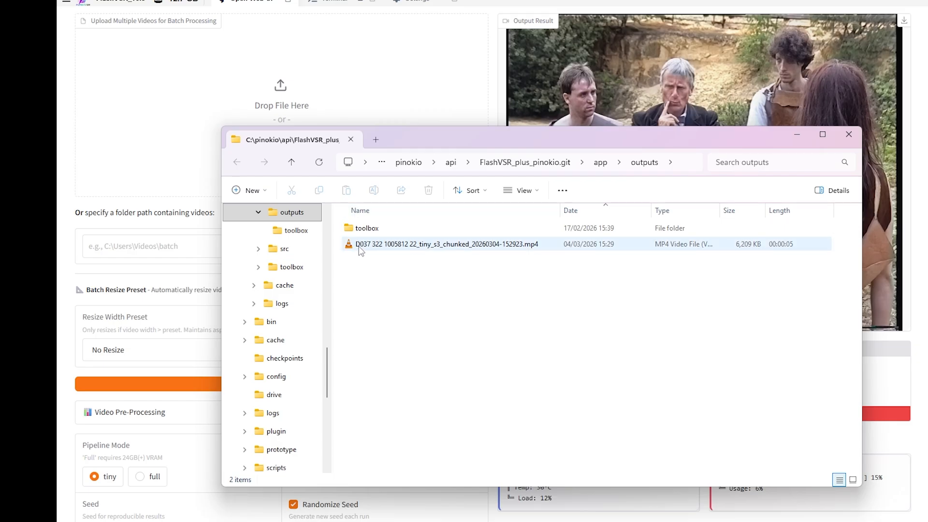
{"action": "left_click", "coordinate": [463, 247]}
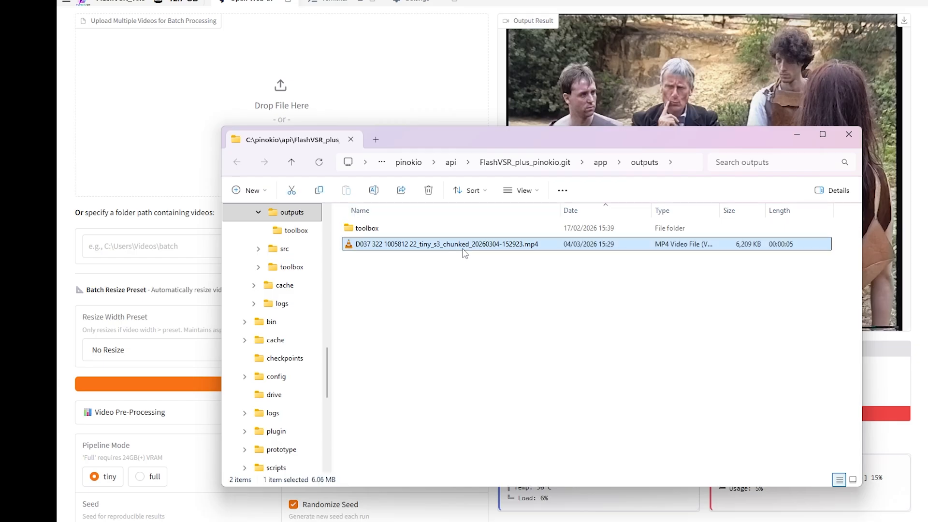
Step: Open the _temp folder inside the app folder and look through its subfolders and files
{"action": "left_click", "coordinate": [602, 167]}
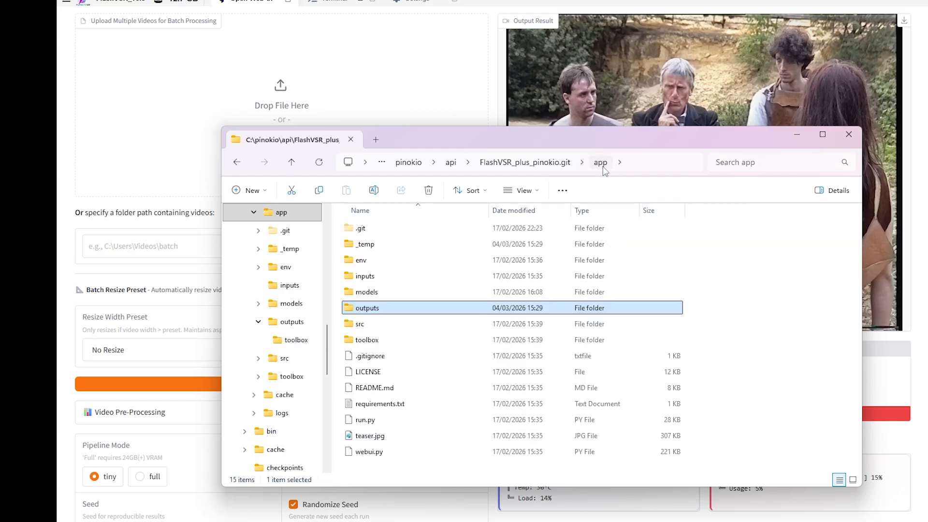
{"action": "double_click", "coordinate": [365, 247]}
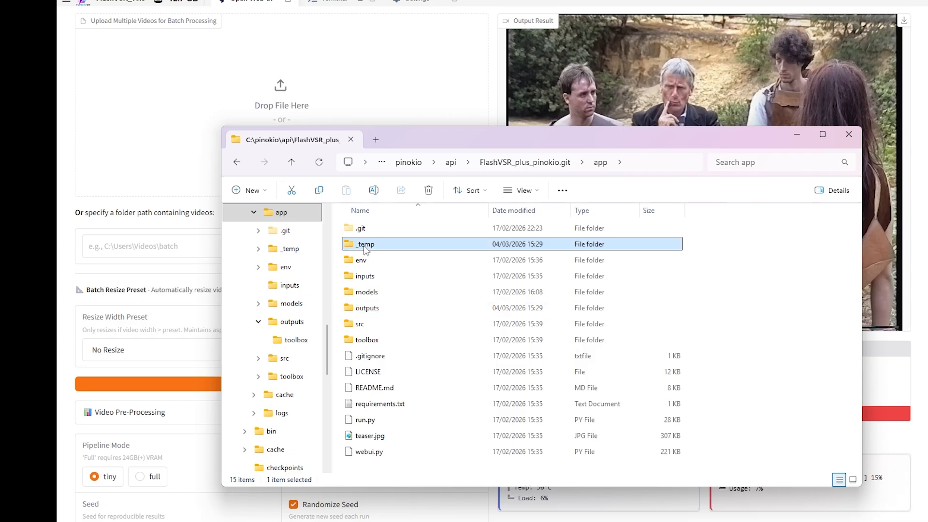
{"action": "scroll", "coordinate": [535, 255], "scroll_direction": "down", "scroll_amount": 12}
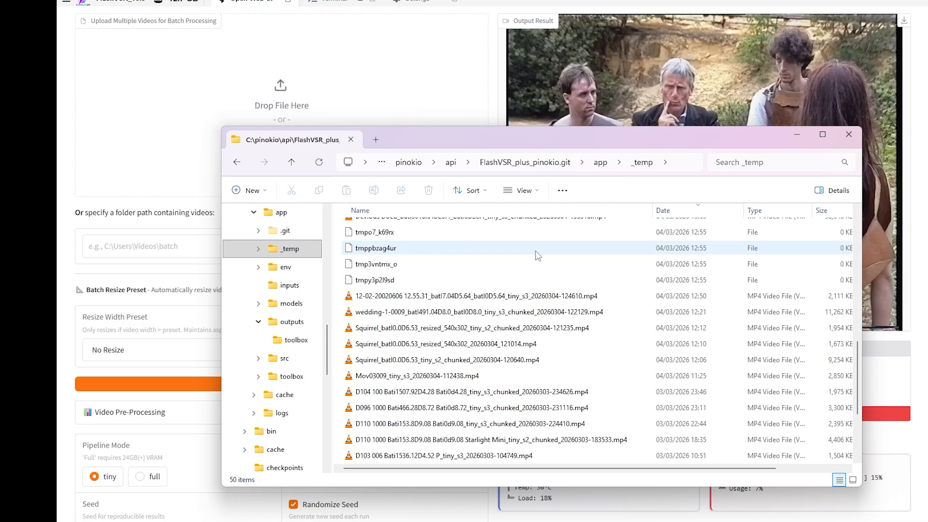
{"action": "scroll", "coordinate": [537, 255], "scroll_direction": "up", "scroll_amount": 12}
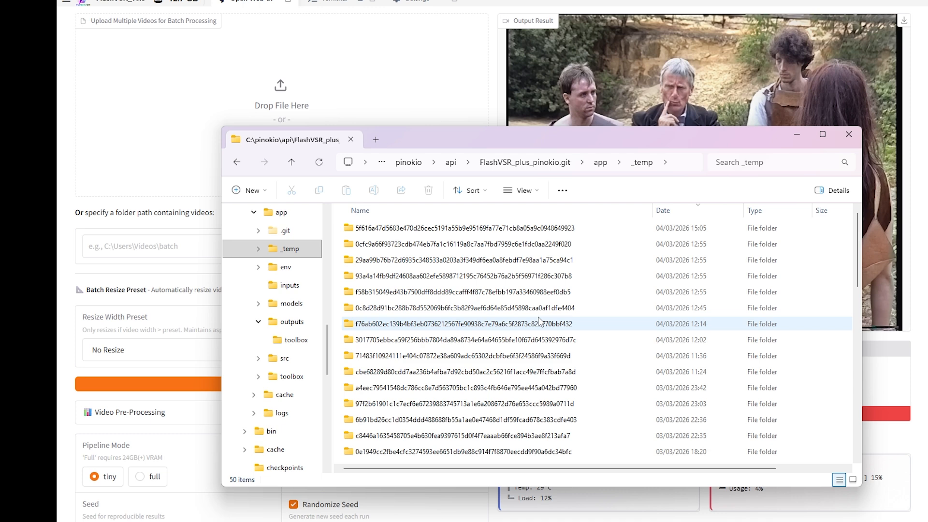
{"action": "scroll", "coordinate": [540, 320], "scroll_direction": "down", "scroll_amount": 10}
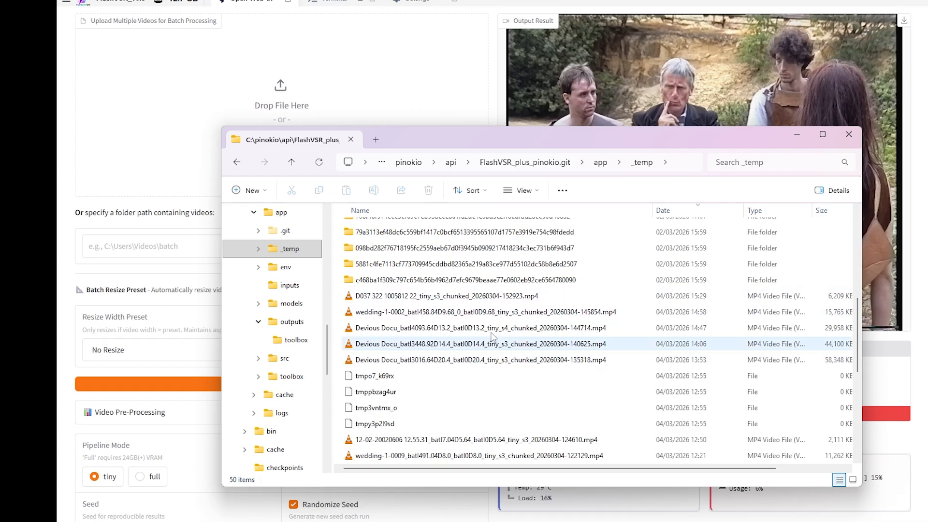
Step: Inspect the upscaled clips kept in _temp, including the D037, Devious Docu and D110 files
{"action": "left_click", "coordinate": [496, 299]}
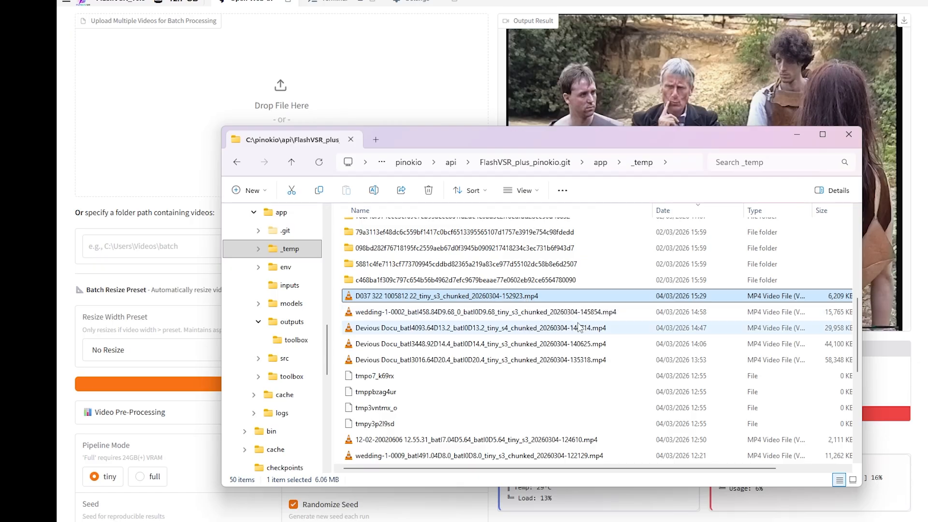
{"action": "key", "text": "ctrl+space"}
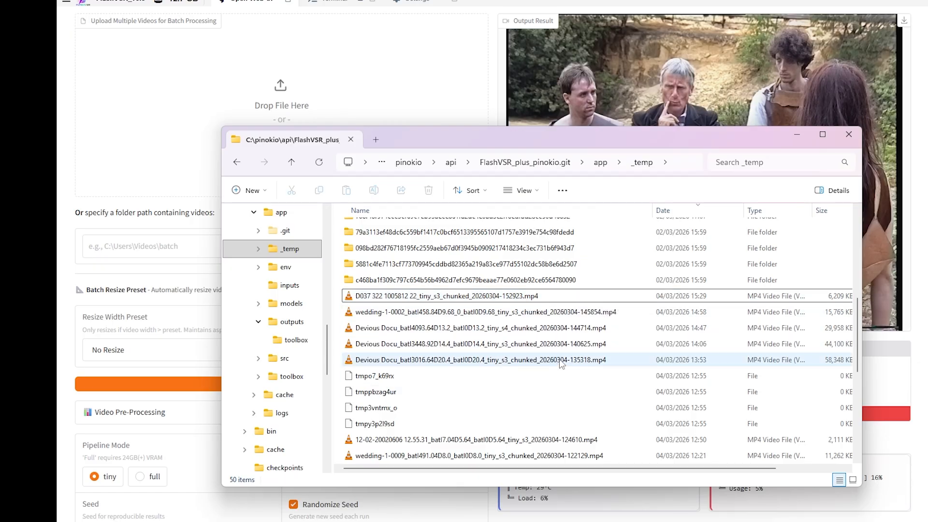
{"action": "left_click", "coordinate": [518, 329]}
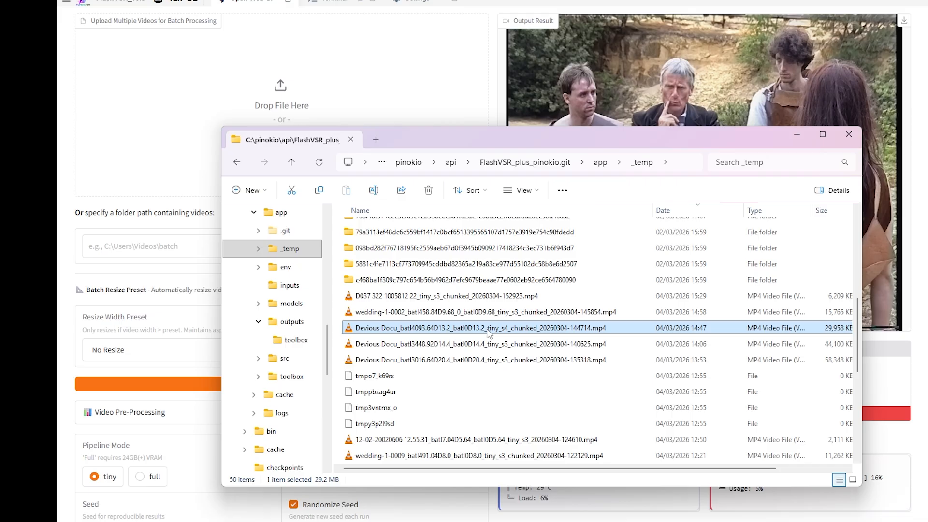
{"action": "left_click", "coordinate": [515, 344]}
{"action": "scroll", "coordinate": [526, 349], "scroll_direction": "down", "scroll_amount": 2}
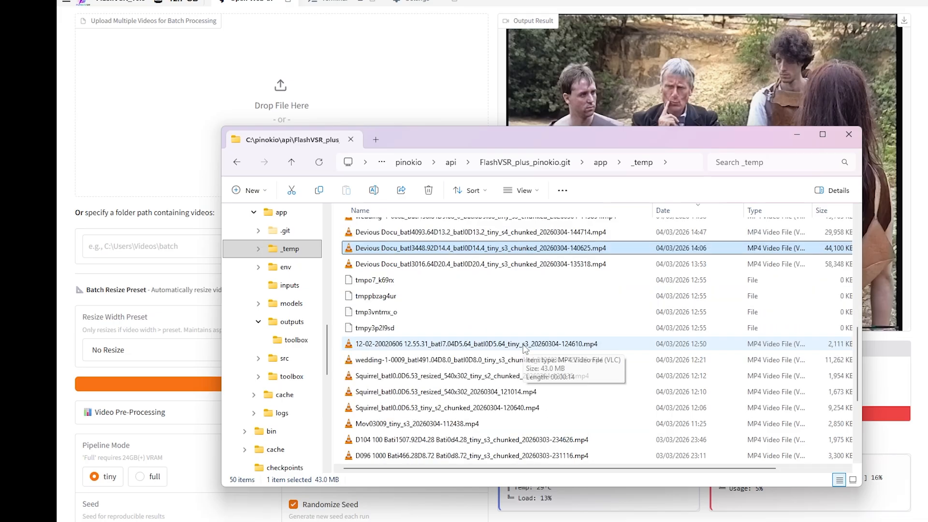
{"action": "scroll", "coordinate": [524, 347], "scroll_direction": "down", "scroll_amount": 4}
{"action": "left_click", "coordinate": [541, 299]}
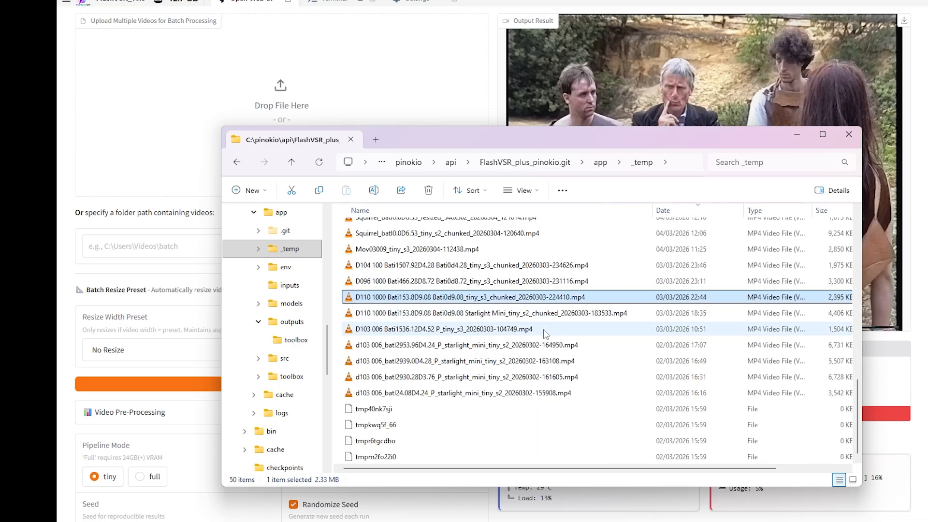
Step: Open the _temp subfolder beginning c468ba1f to check its source clip, and return to the _temp listing
{"action": "scroll", "coordinate": [536, 317], "scroll_direction": "up", "scroll_amount": 3}
{"action": "double_click", "coordinate": [484, 336]}
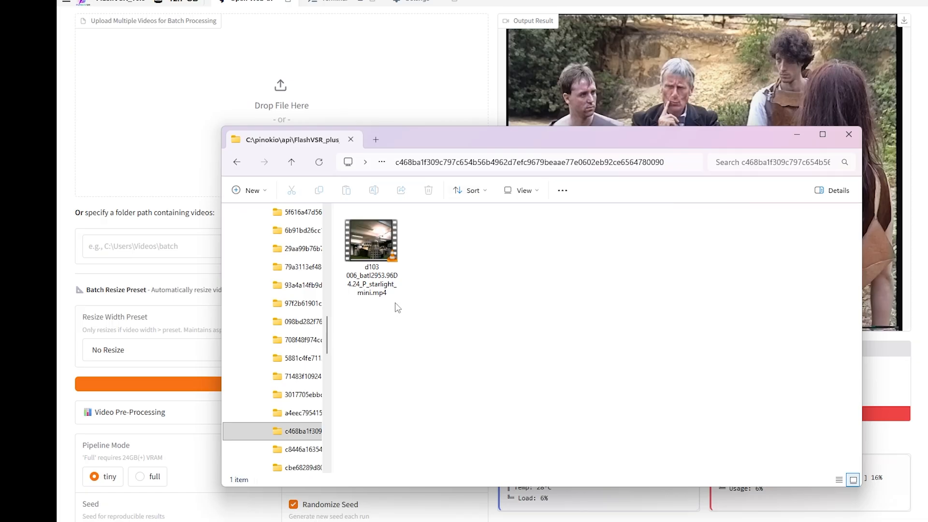
{"action": "left_click", "coordinate": [293, 164]}
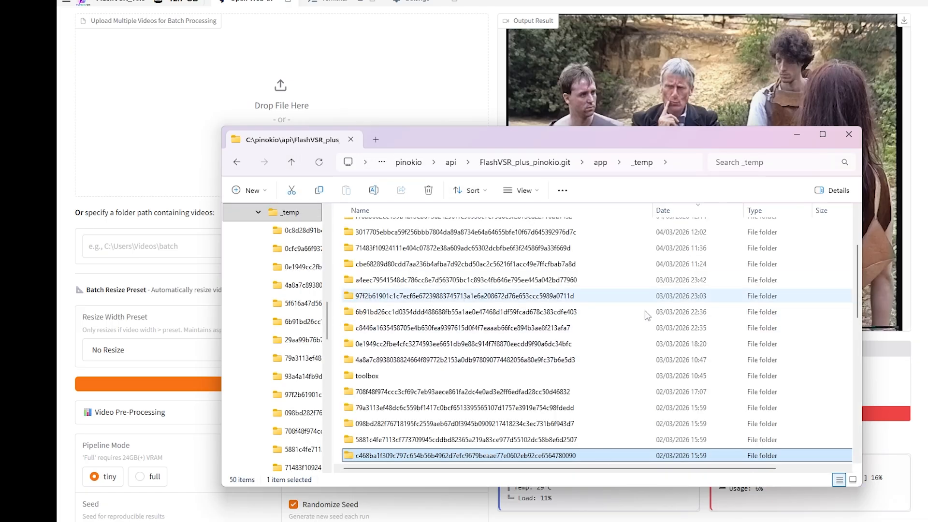
{"action": "mouse_move", "coordinate": [618, 364]}
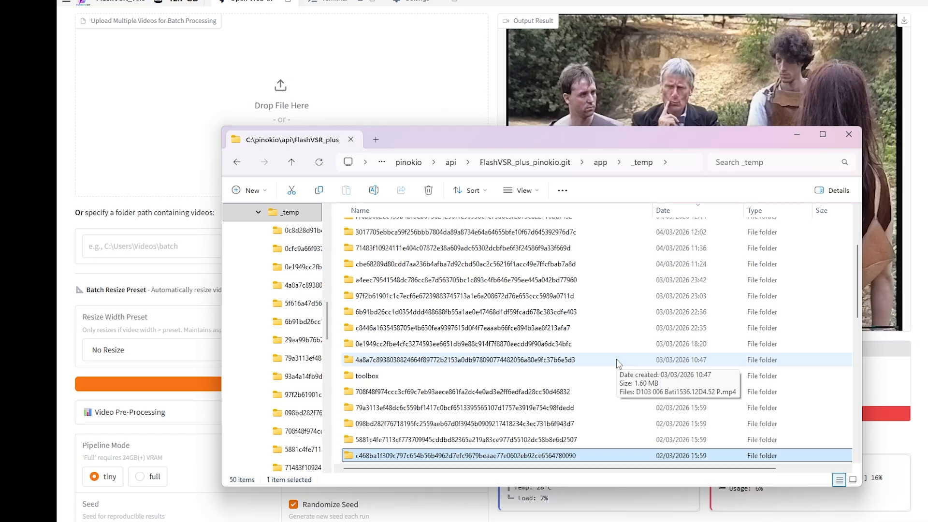
Step: Return to FlashVSR+ and clear the temp files
{"action": "left_click", "coordinate": [898, 383]}
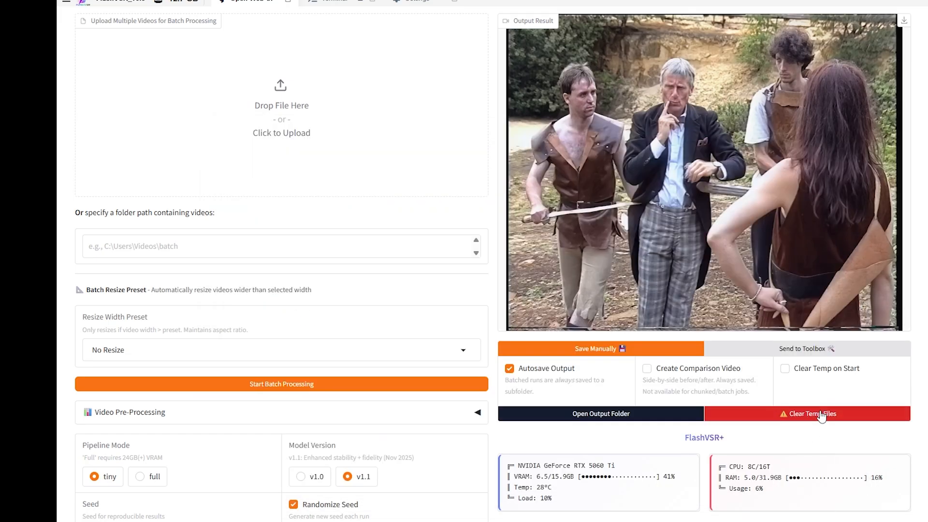
{"action": "scroll", "coordinate": [326, 218], "scroll_direction": "up", "scroll_amount": 1}
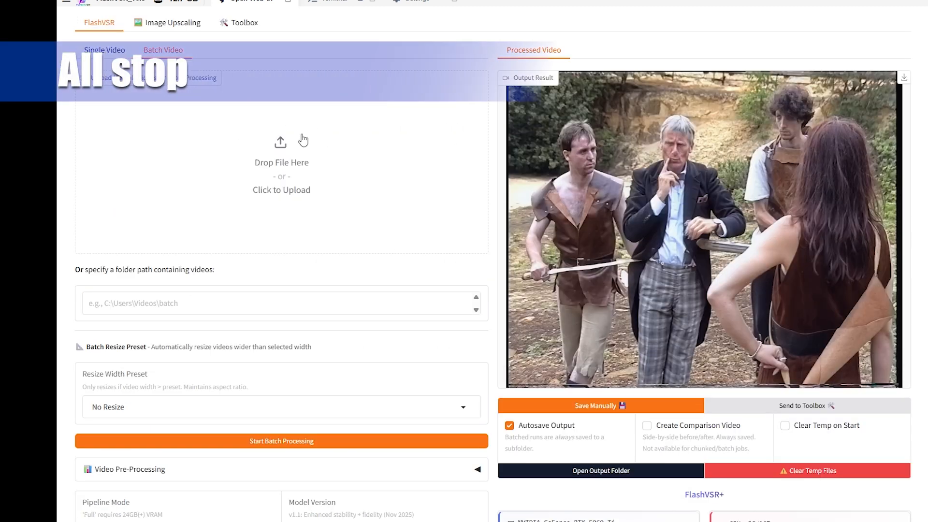
{"action": "mouse_move", "coordinate": [702, 174]}
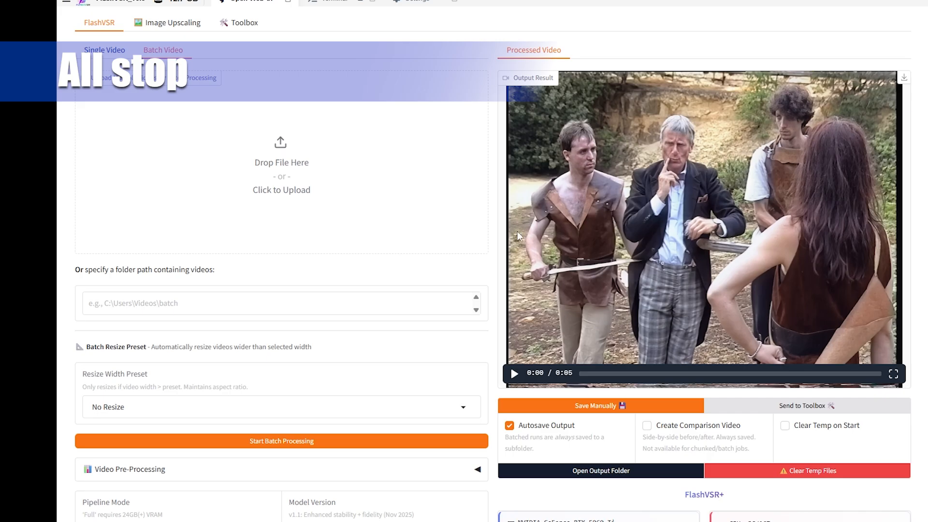
Step: Start processing the woodland clip in single video mode with the upscale factor at 4 and chunking enabled
{"action": "left_click", "coordinate": [442, 176]}
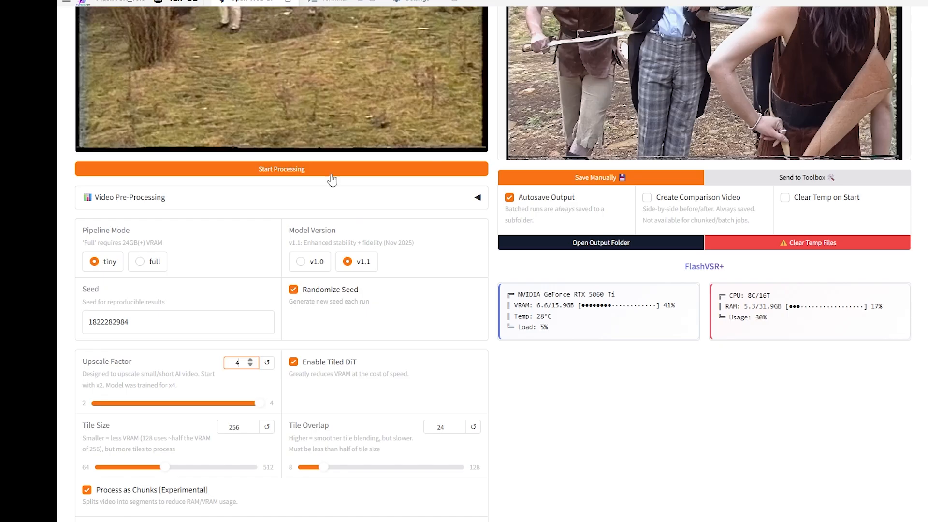
{"action": "scroll", "coordinate": [319, 173], "scroll_direction": "up", "scroll_amount": 5}
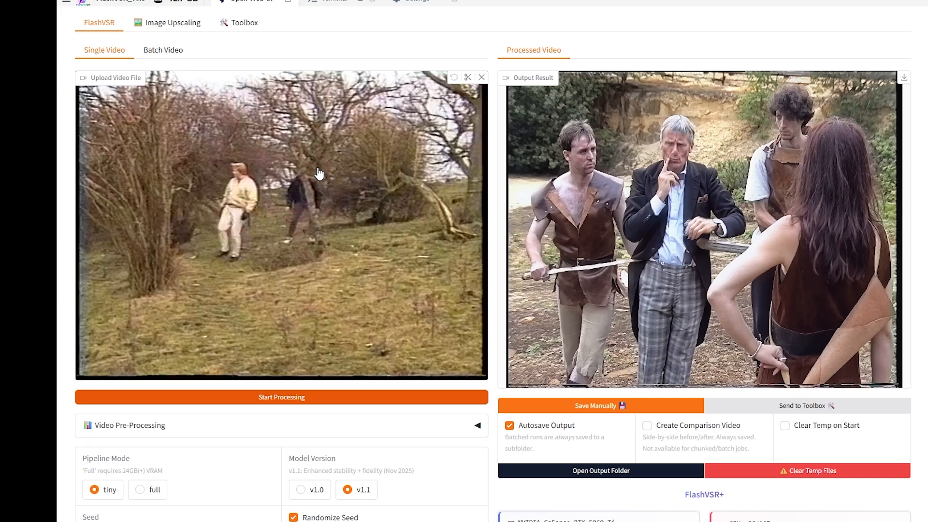
{"action": "scroll", "coordinate": [318, 169], "scroll_direction": "up", "scroll_amount": 1}
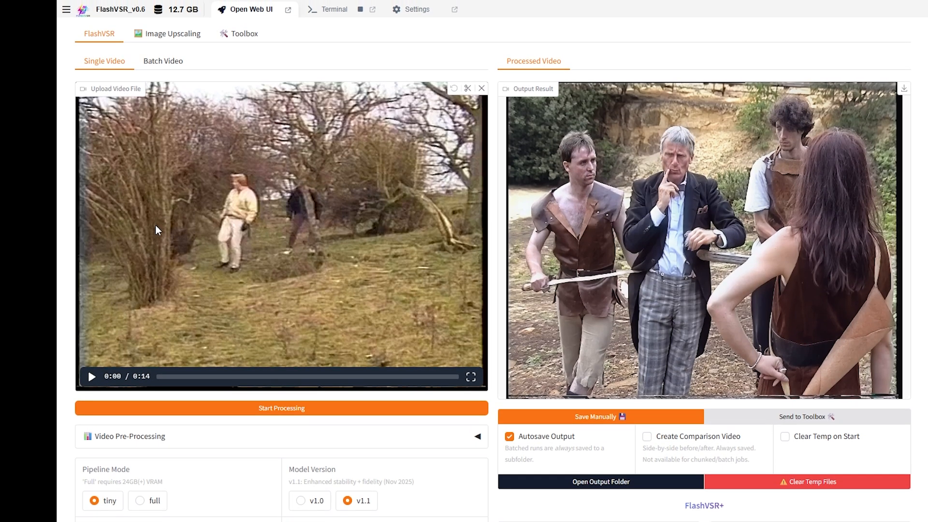
{"action": "left_click", "coordinate": [283, 408]}
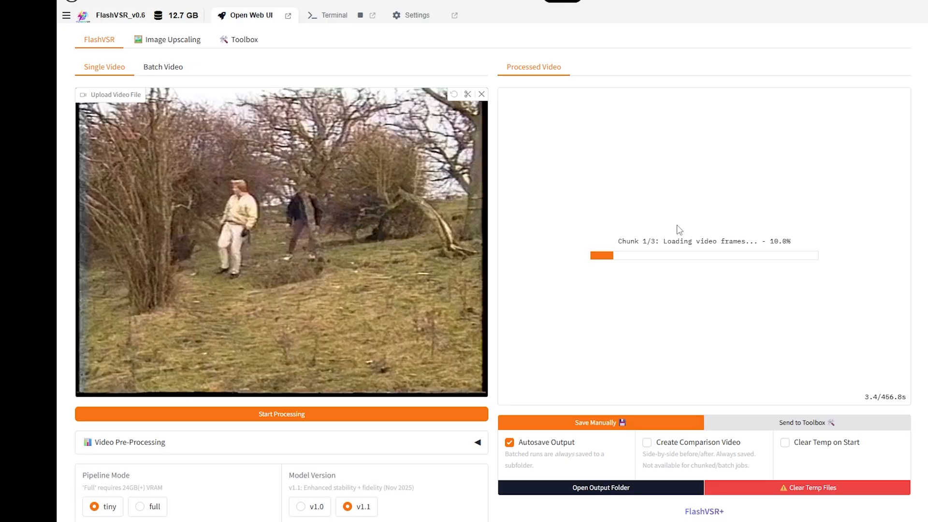
Step: Stop the running upscale midway by terminating the FlashVSR process in Pinokio
{"action": "scroll", "coordinate": [282, 416], "scroll_direction": "down", "scroll_amount": 2}
{"action": "scroll", "coordinate": [347, 394], "scroll_direction": "up", "scroll_amount": 2}
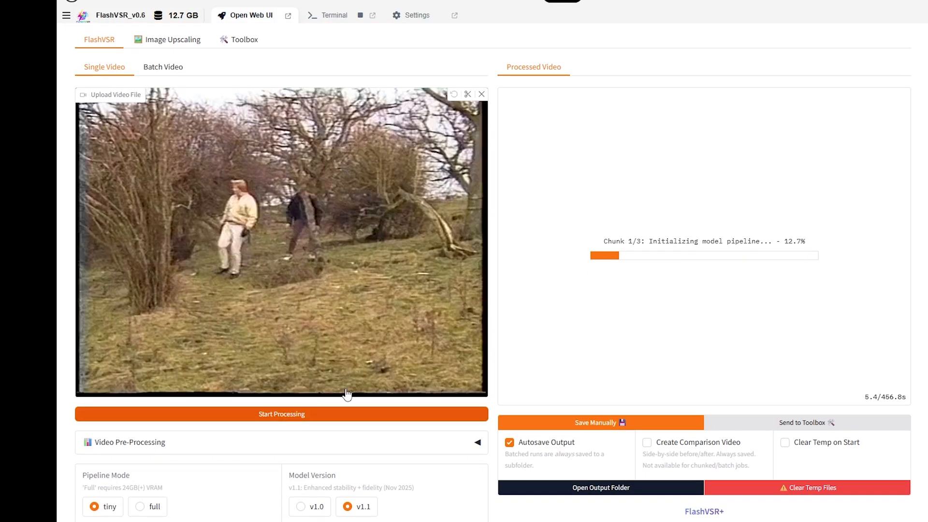
{"action": "left_click", "coordinate": [360, 16]}
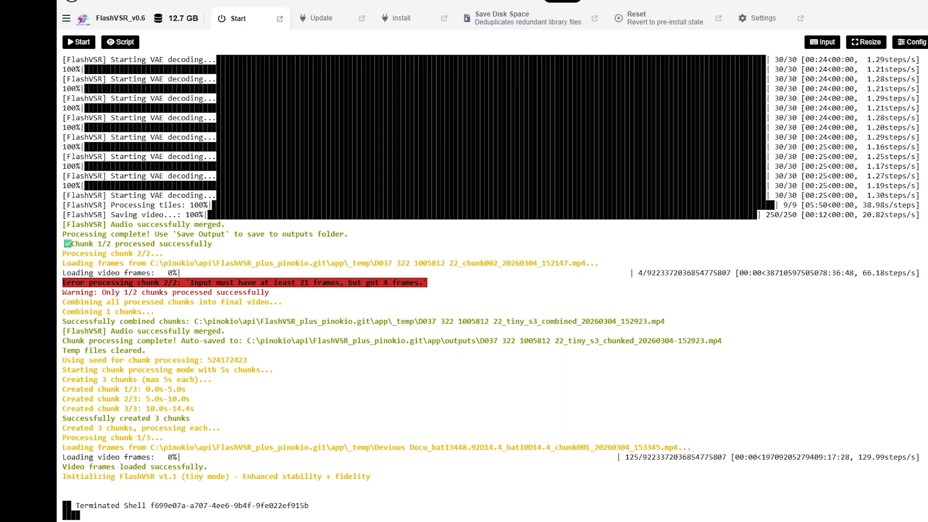